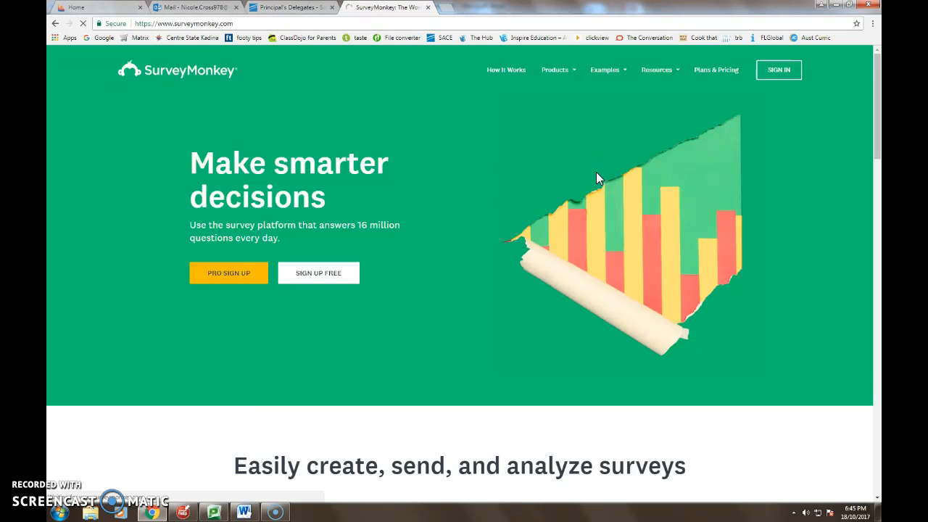
Open the account sign-in page and replace the prefilled username with the classroom account's username.
click(783, 68)
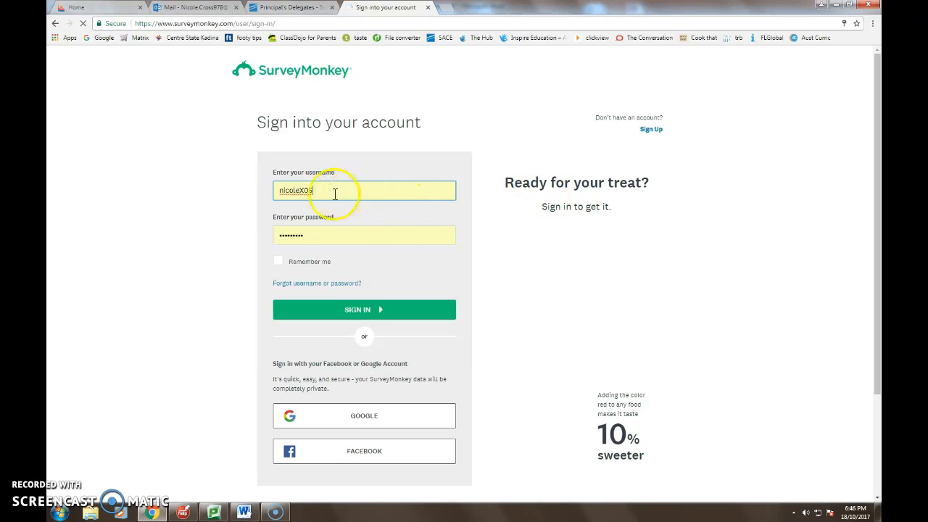
click(322, 192)
drag(322, 193, 278, 190)
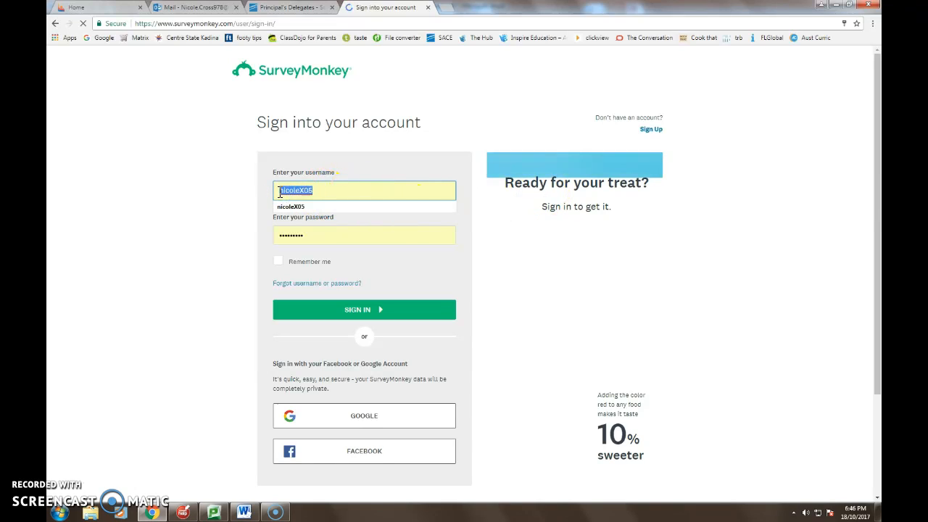
key(BackSpace)
text(Ms_Cross's_Classr)
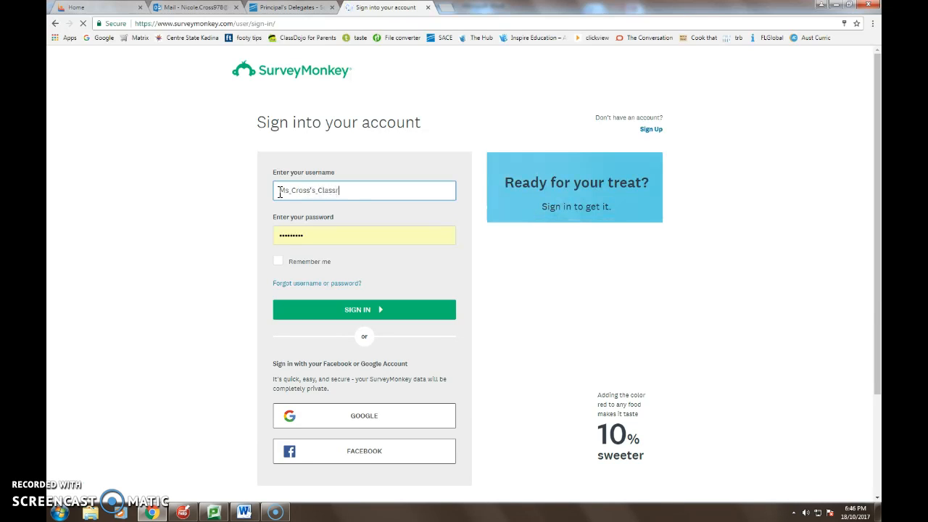
Replace the prefilled password with the classroom account's password and sign in.
click(310, 234)
key(BackSpace)
key(BackSpace)
key(BackSpace)
key(BackSpace)
key(BackSpace)
key(BackSpace)
key(BackSpace)
key(BackSpace)
key(BackSpace)
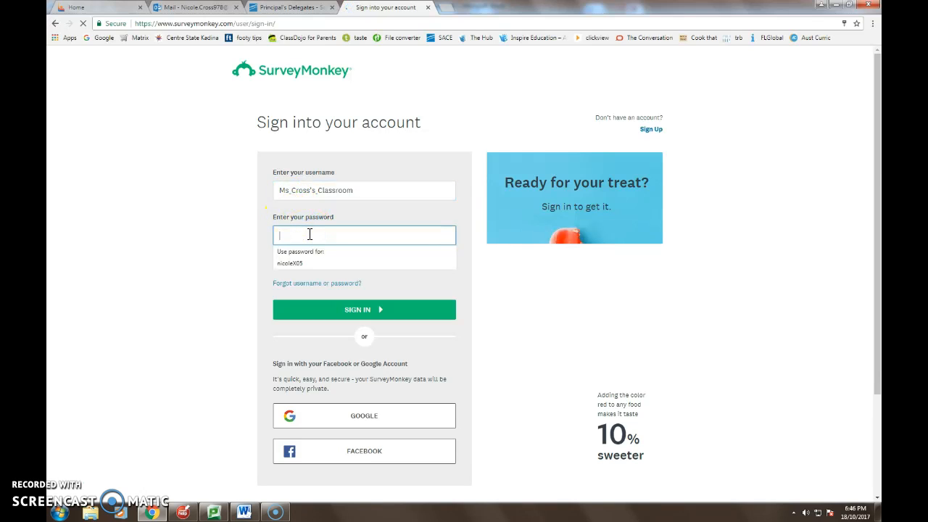
text(••)
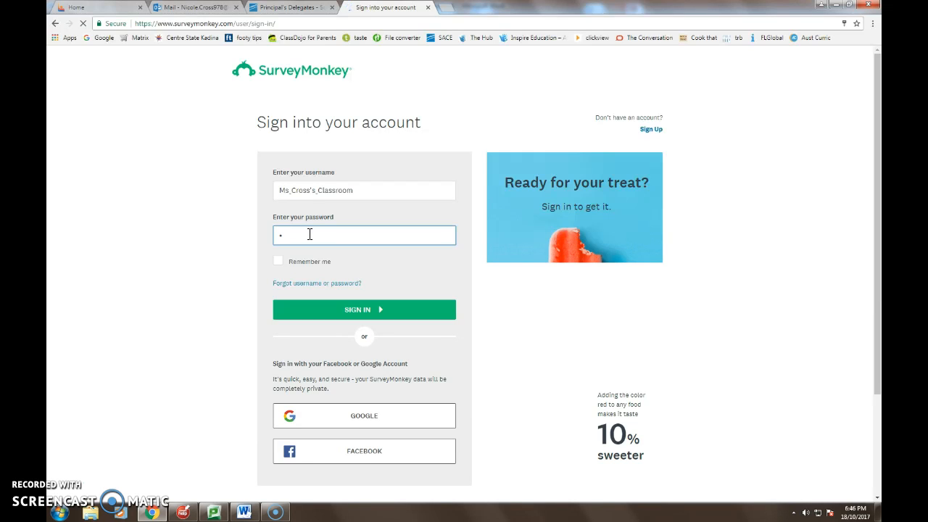
key(BackSpace)
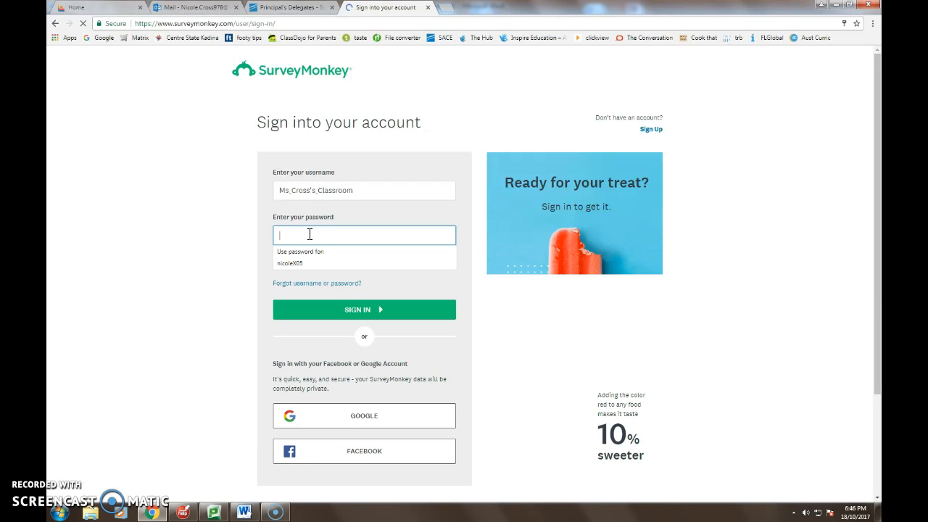
text(••)
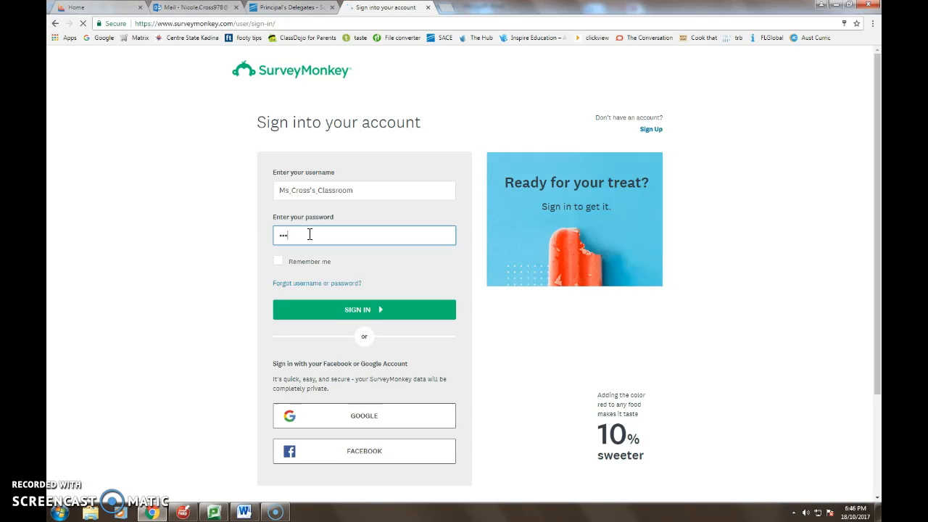
text(•)
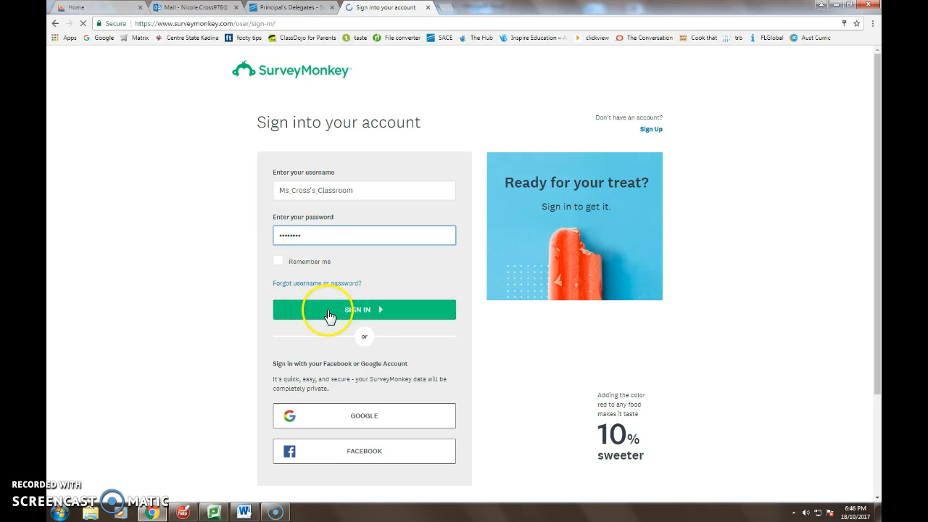
click(359, 311)
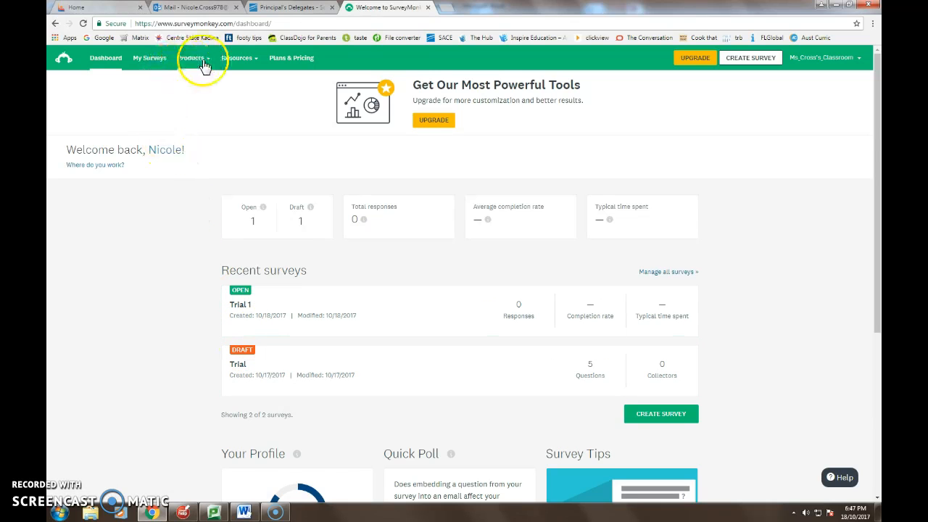
Open the Help Center, search it for "question types" and look through the listed articles.
click(254, 64)
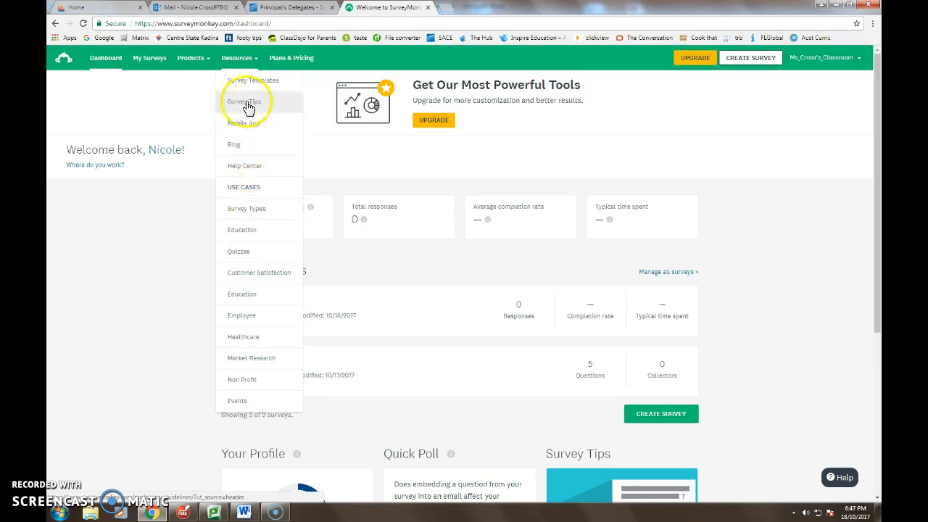
click(245, 166)
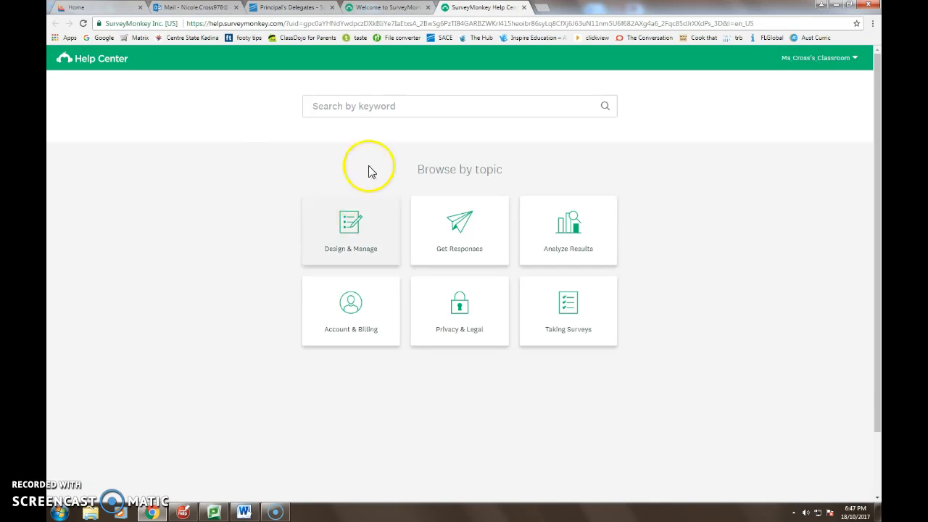
click(364, 106)
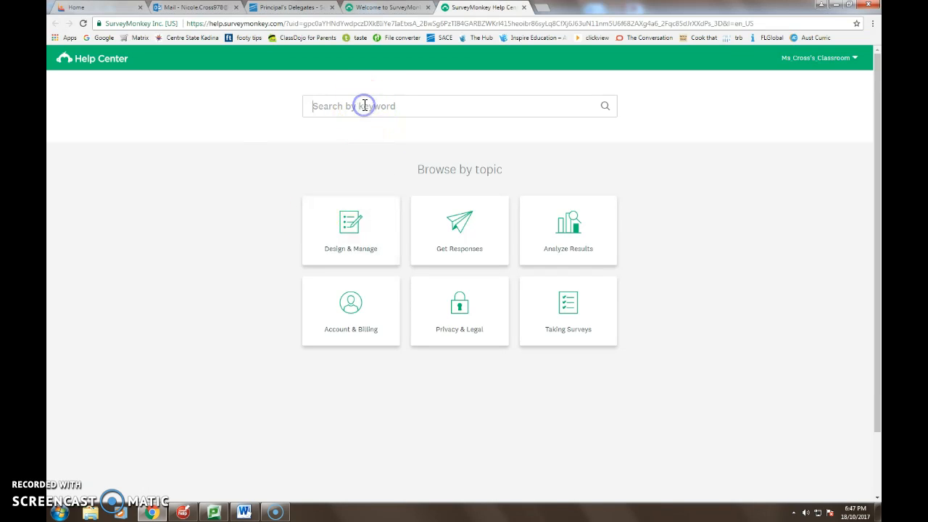
text(question types)
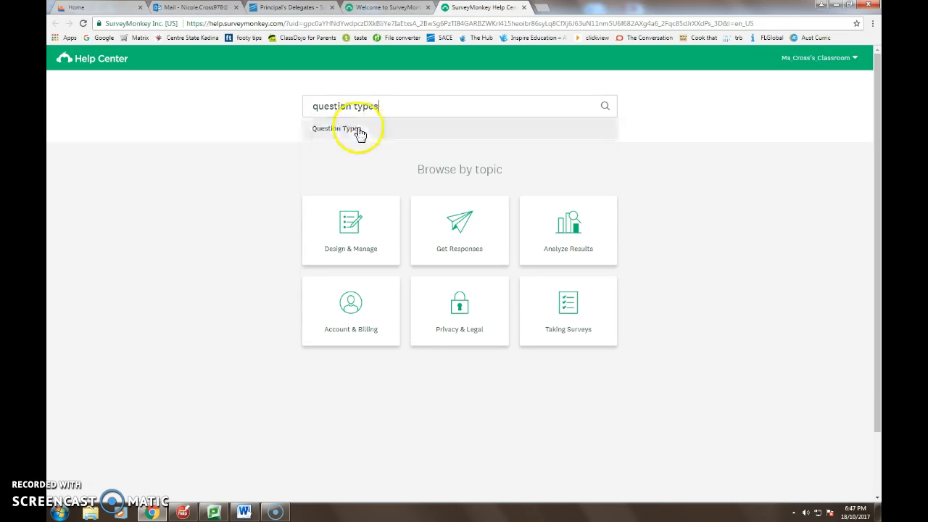
click(605, 108)
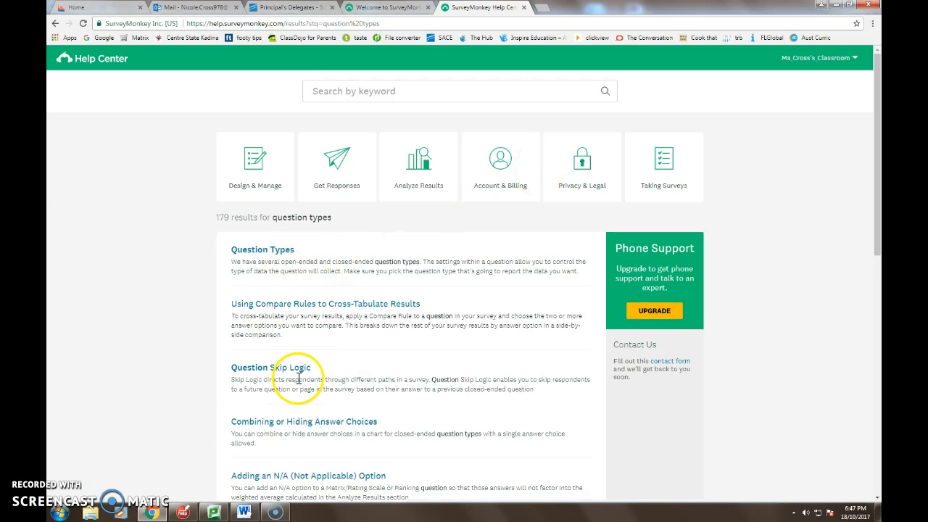
scroll(319, 331, down, 2)
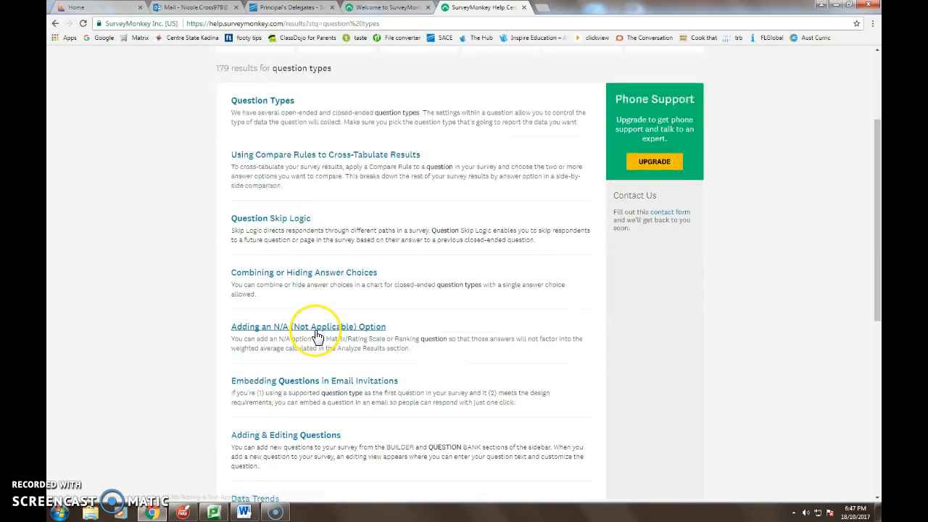
scroll(317, 335, down, 4)
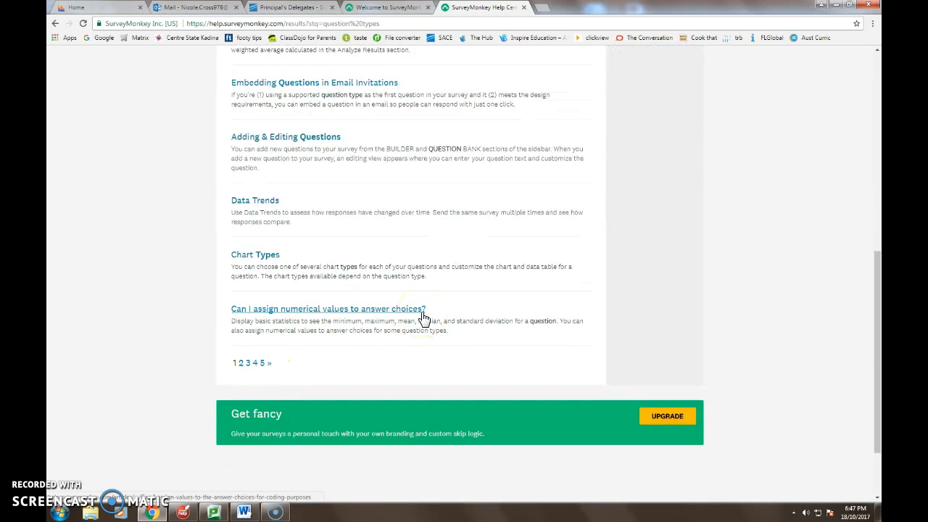
scroll(424, 318, up, 5)
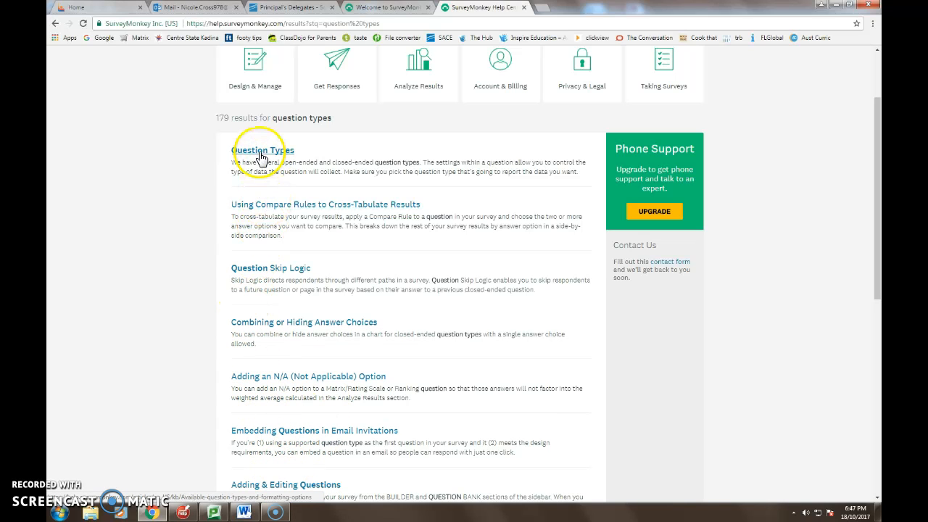
scroll(485, 221, up, 2)
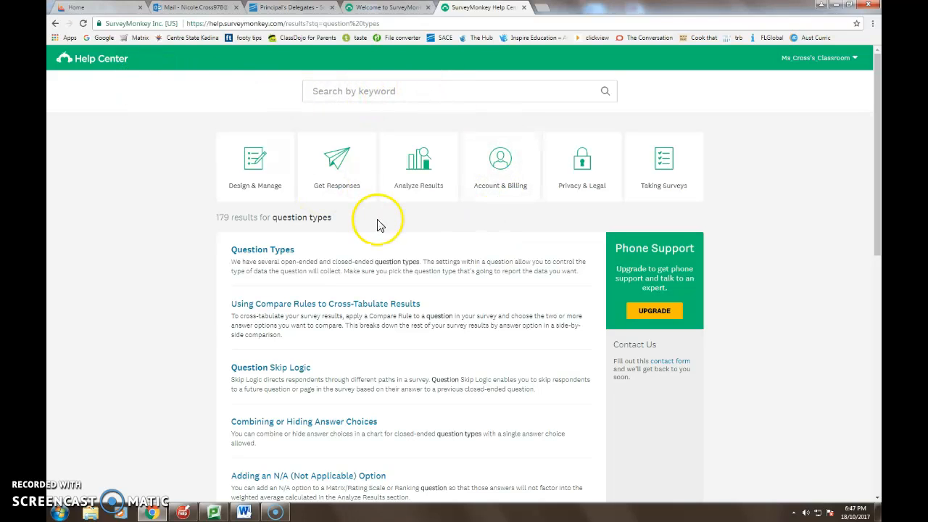
Leave the help search results and return to the account's survey dashboard.
click(73, 58)
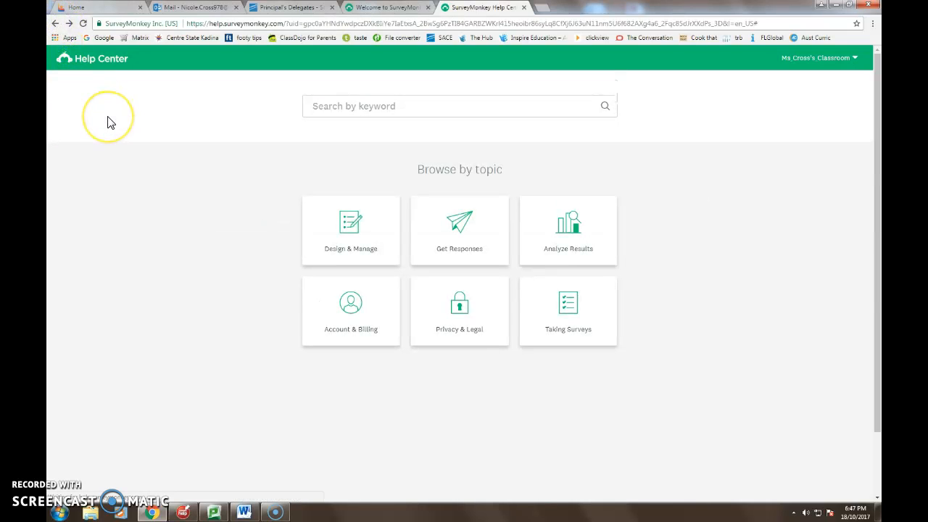
click(55, 24)
click(88, 64)
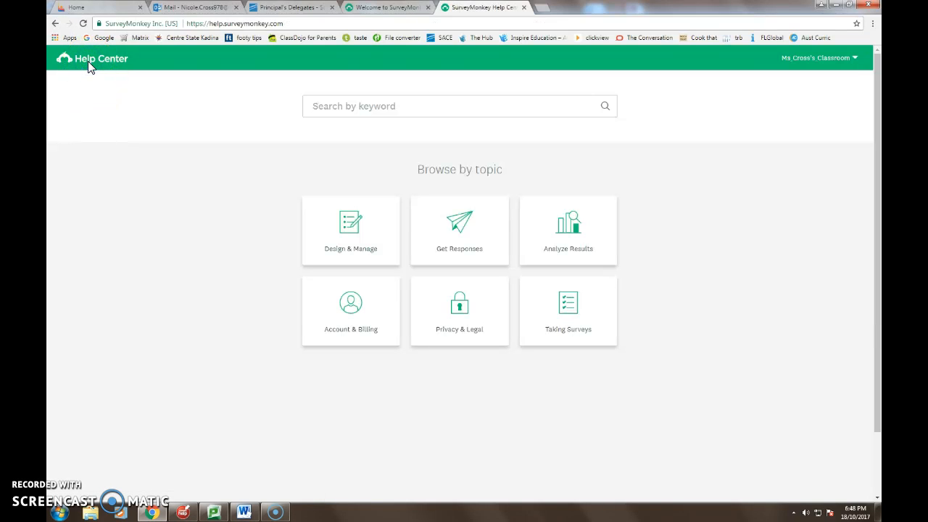
click(56, 23)
click(808, 56)
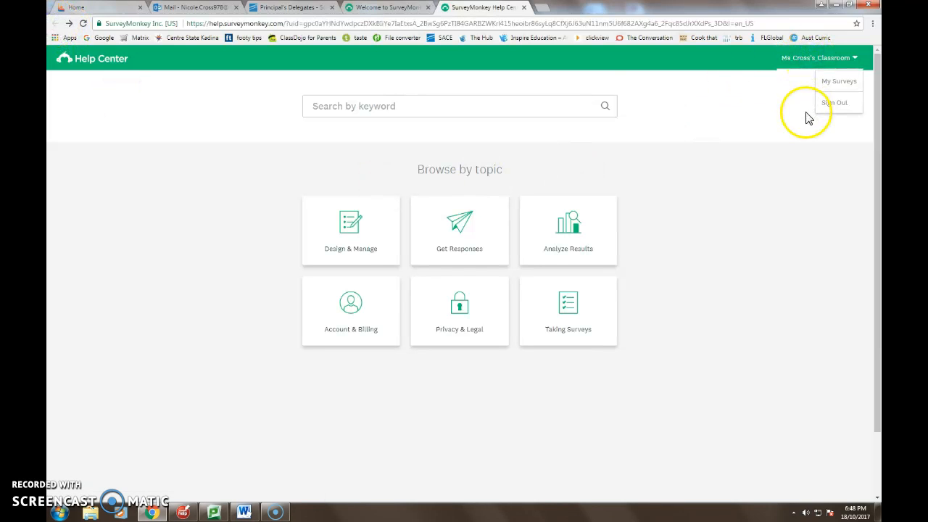
click(387, 9)
click(474, 8)
click(388, 9)
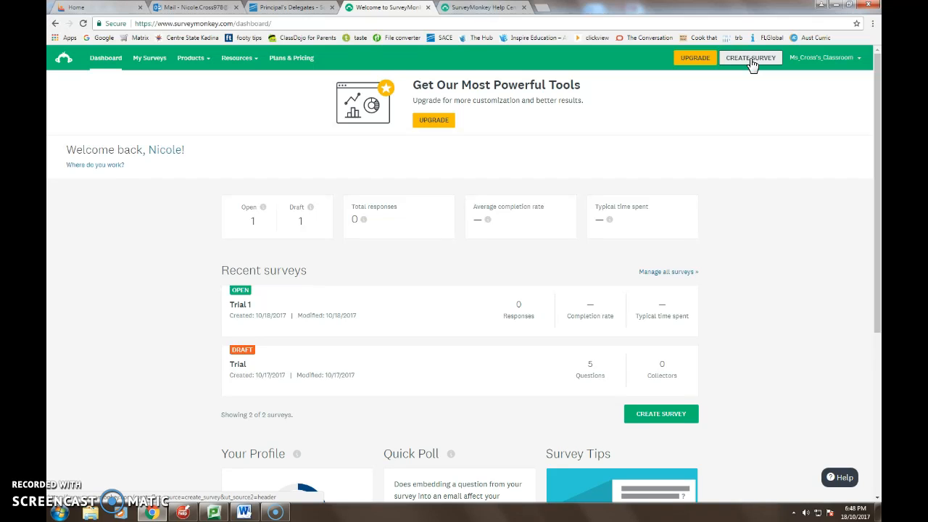
Open the draft survey "Trial" from the recent surveys for editing.
mouse_move(253, 377)
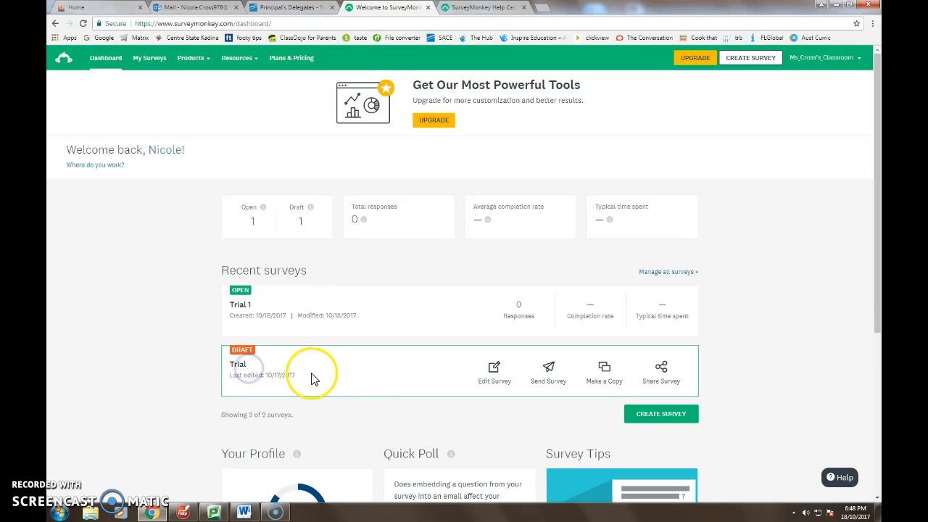
click(495, 374)
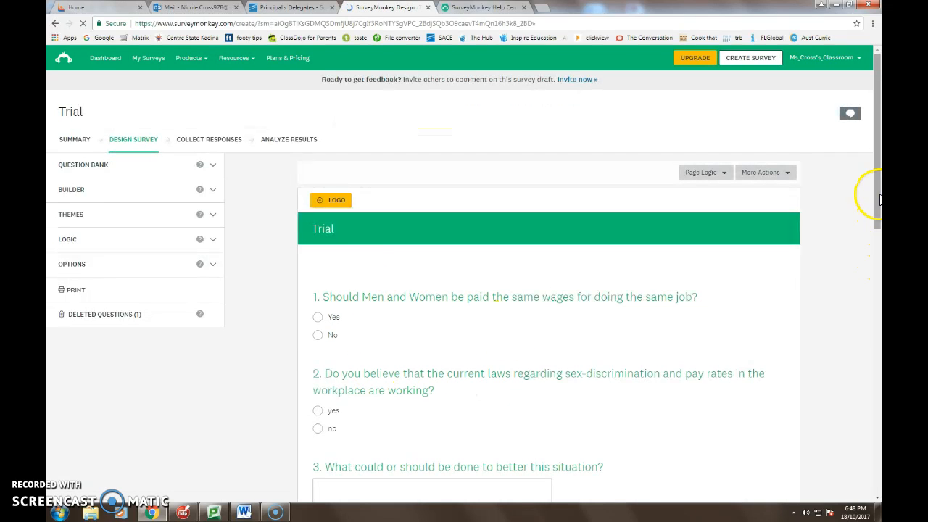
mouse_move(877, 135)
mouse_down()
mouse_move(877, 165)
mouse_move(878, 148)
mouse_up()
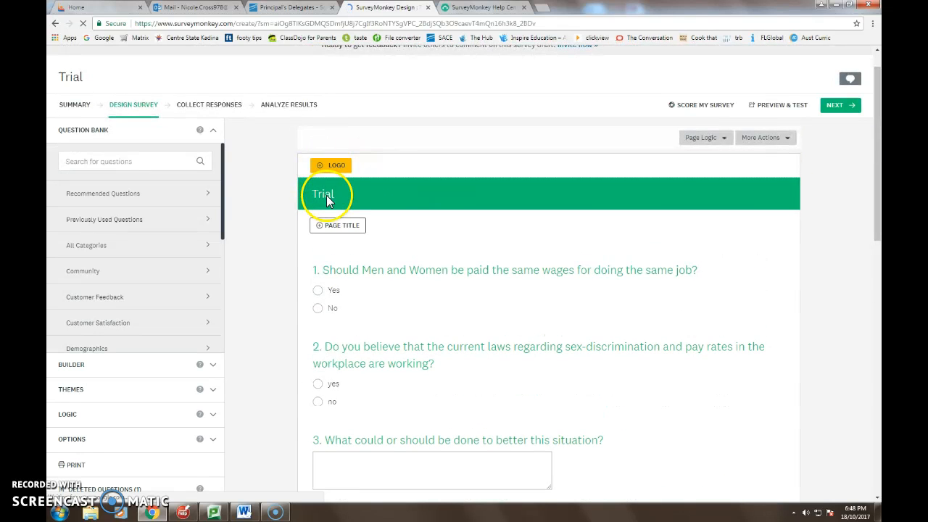
Change the survey title to "Trial number 1" with left alignment and save it.
click(328, 200)
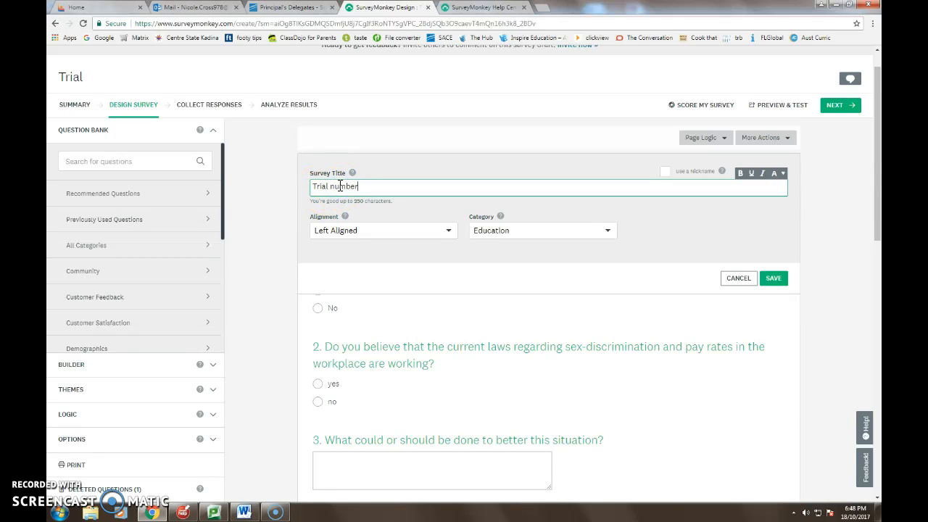
click(368, 234)
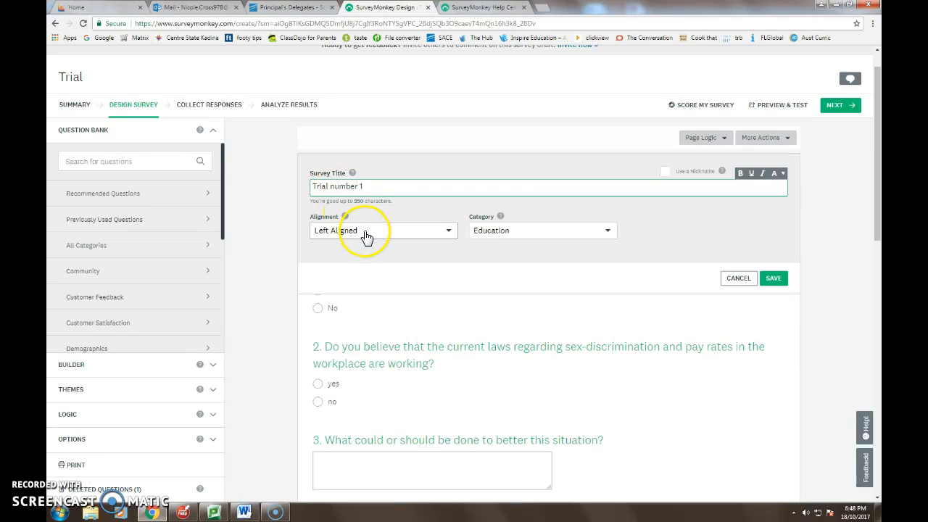
click(402, 274)
click(773, 278)
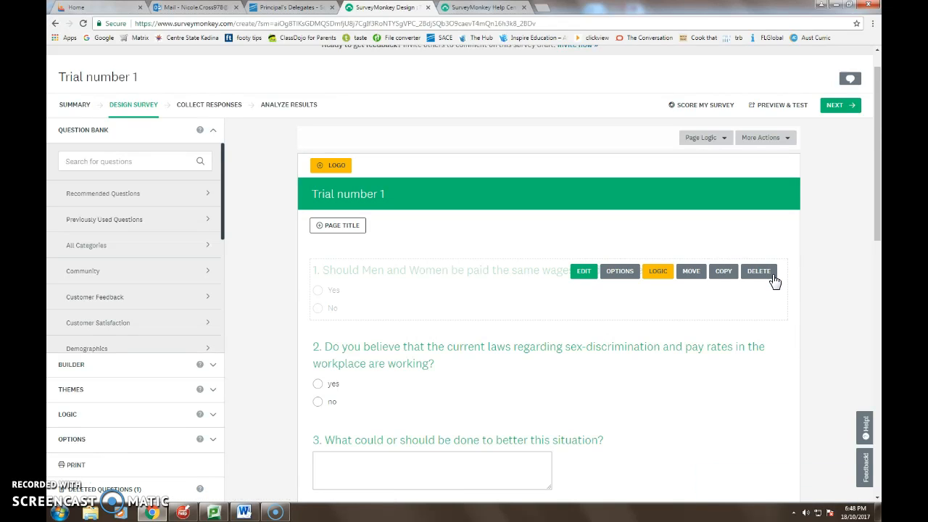
Add the page title "trial survey page 1" with the description "Hi, my name is.... this survey is part of my RP... Thank you for your time etc etc...".
click(326, 227)
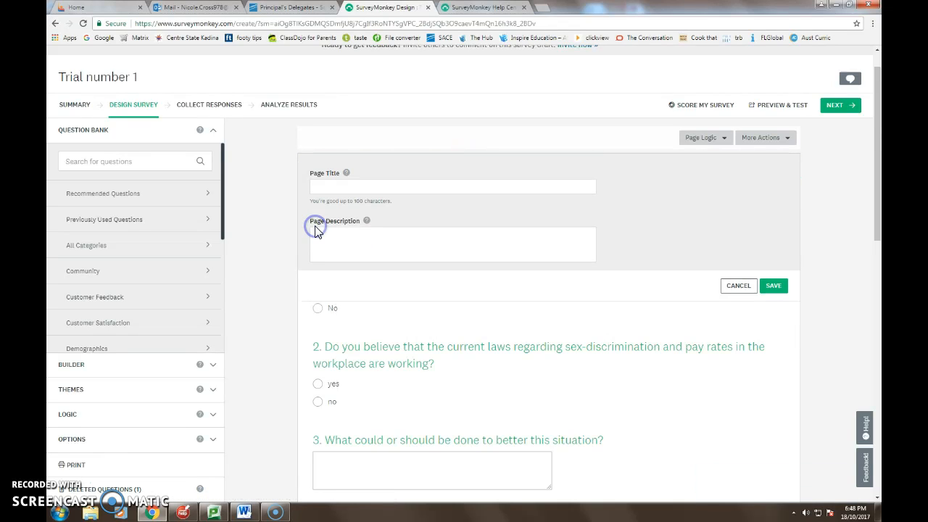
click(324, 185)
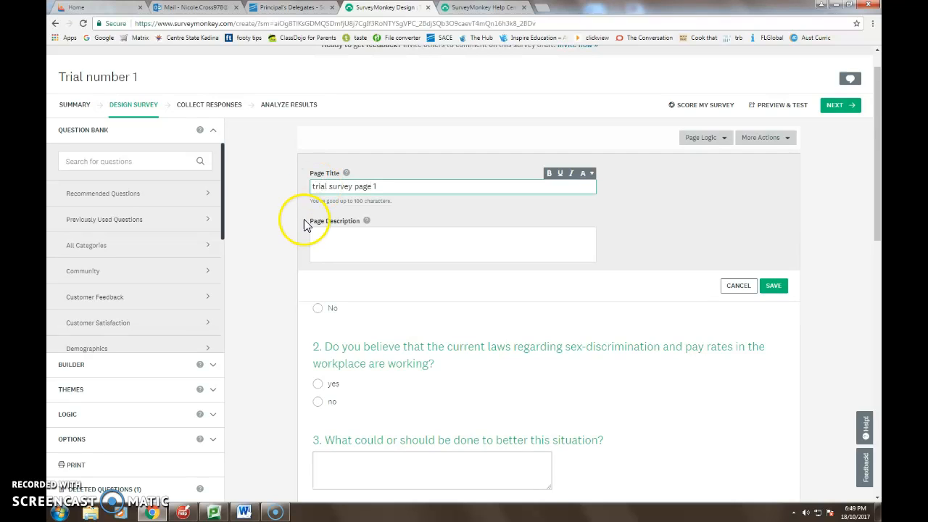
click(321, 231)
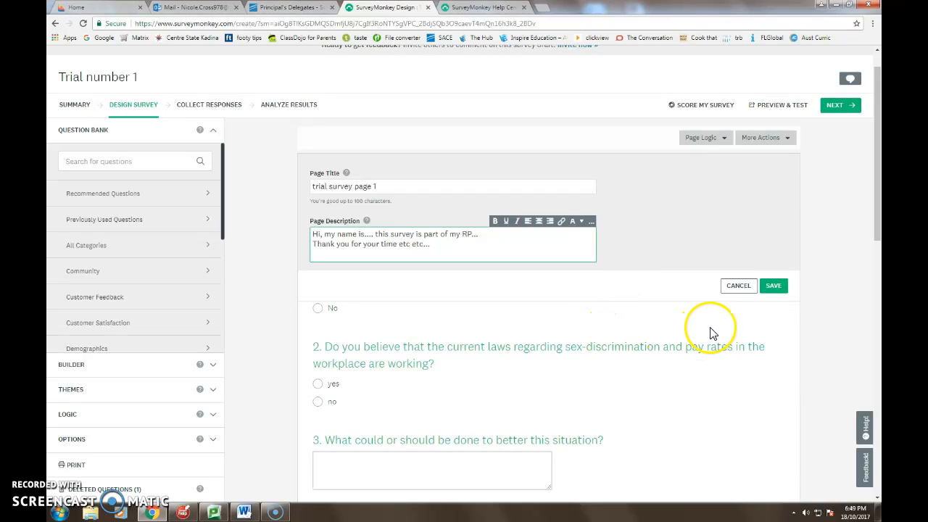
click(773, 286)
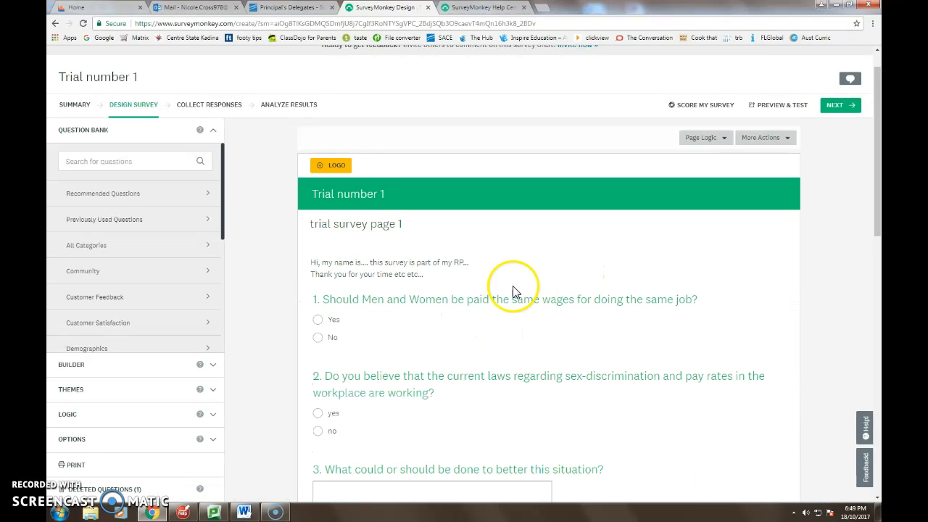
Open question 1 about equal wages for editing, review its answer choices, and save it.
mouse_move(875, 166)
mouse_down()
mouse_move(876, 316)
mouse_move(877, 172)
mouse_up()
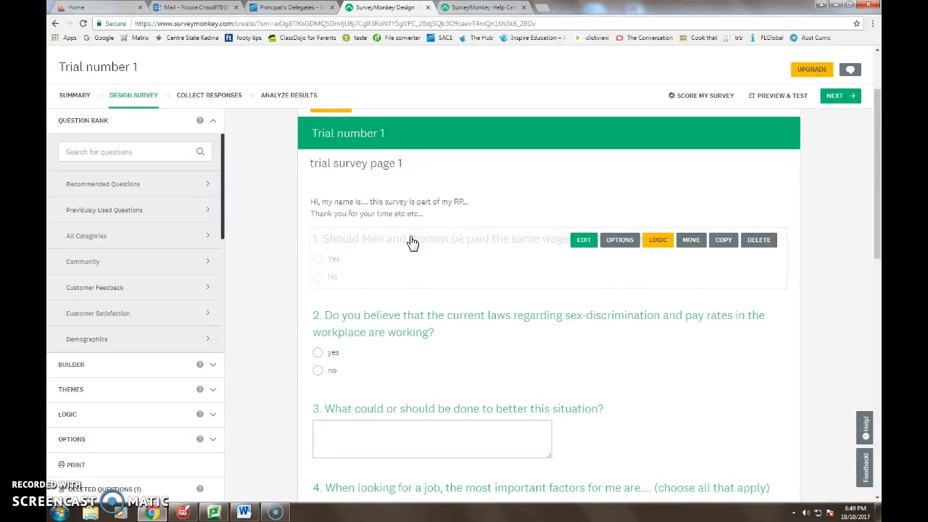
click(583, 242)
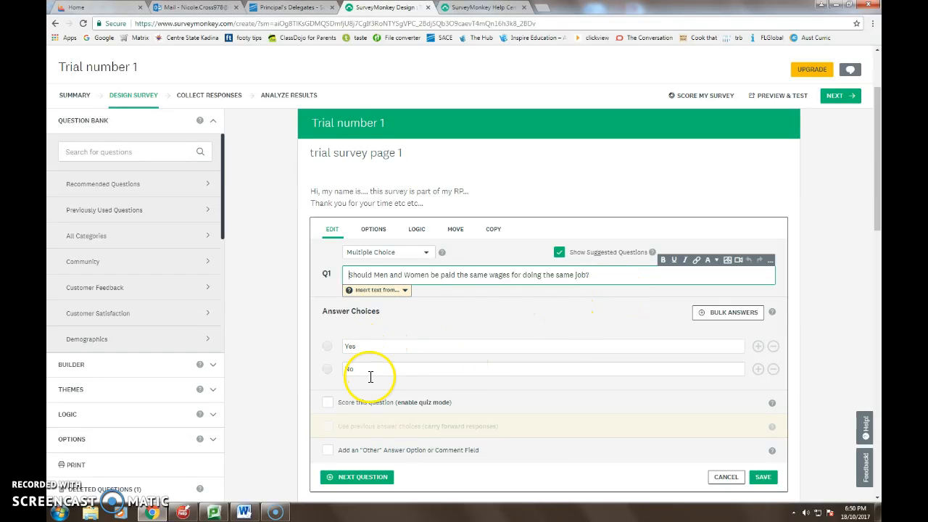
drag(877, 153, 878, 209)
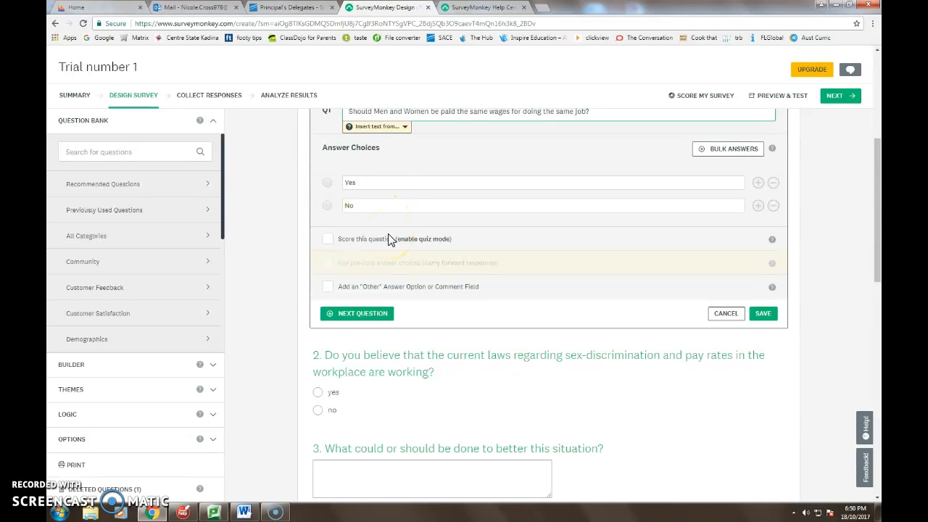
click(764, 314)
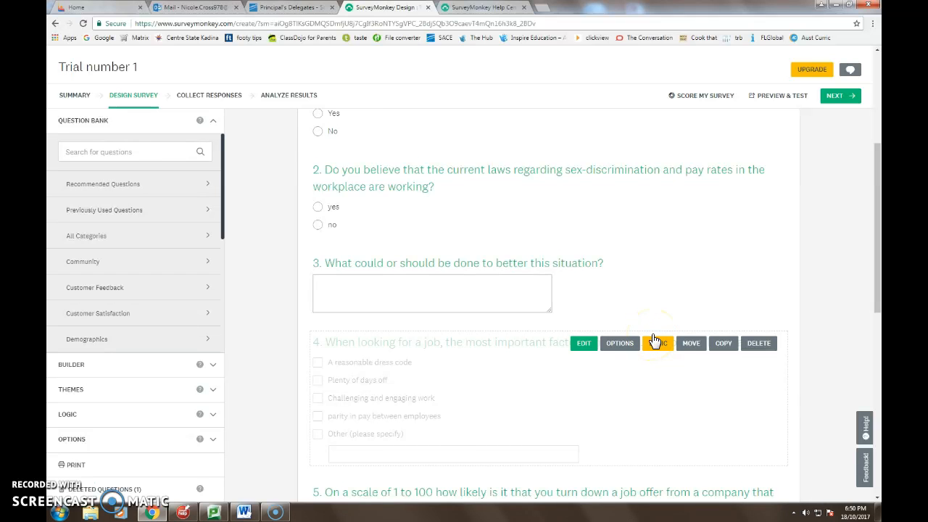
Add an "Other (please specify)" option to question 2, displayed as an answer choice, and save the question.
click(584, 172)
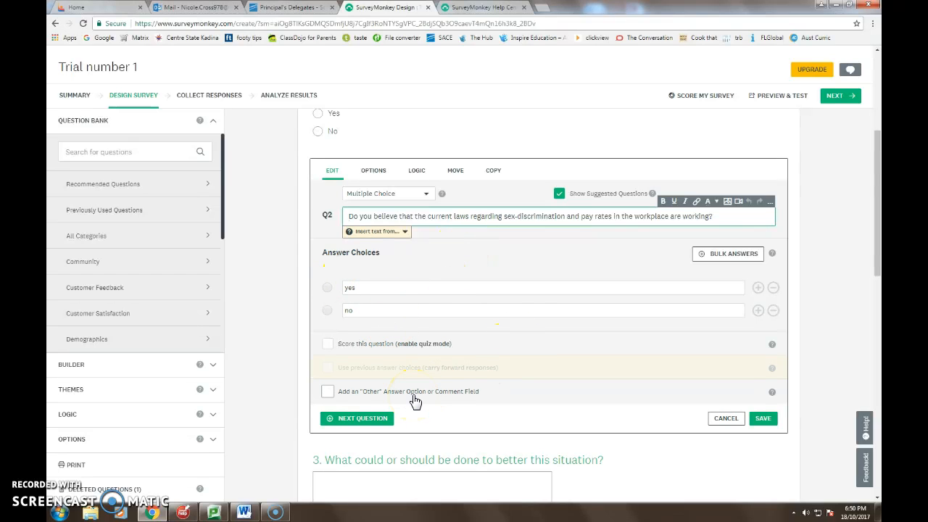
click(328, 392)
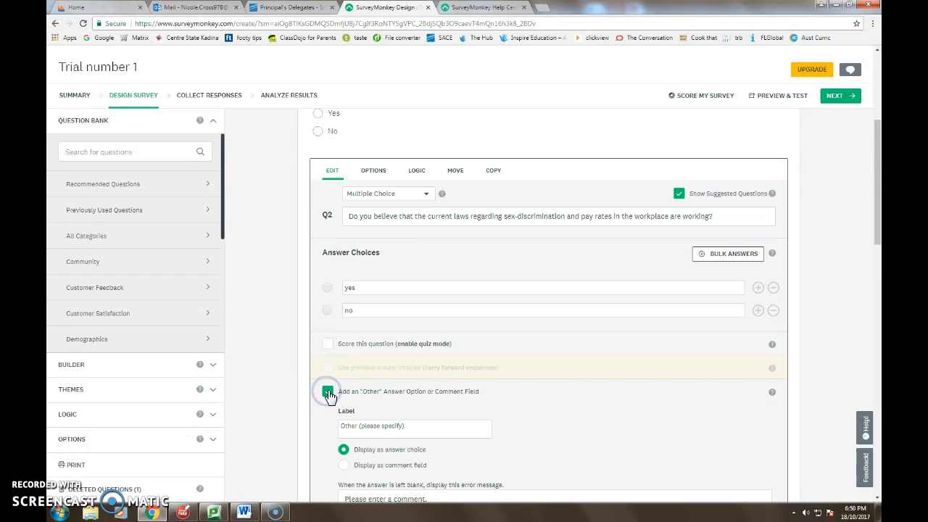
scroll(573, 401, down, 2)
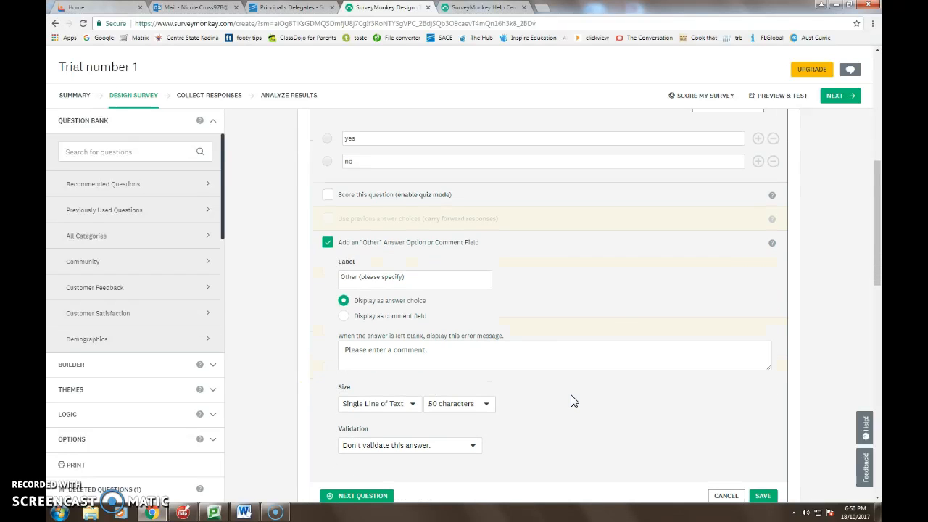
click(373, 349)
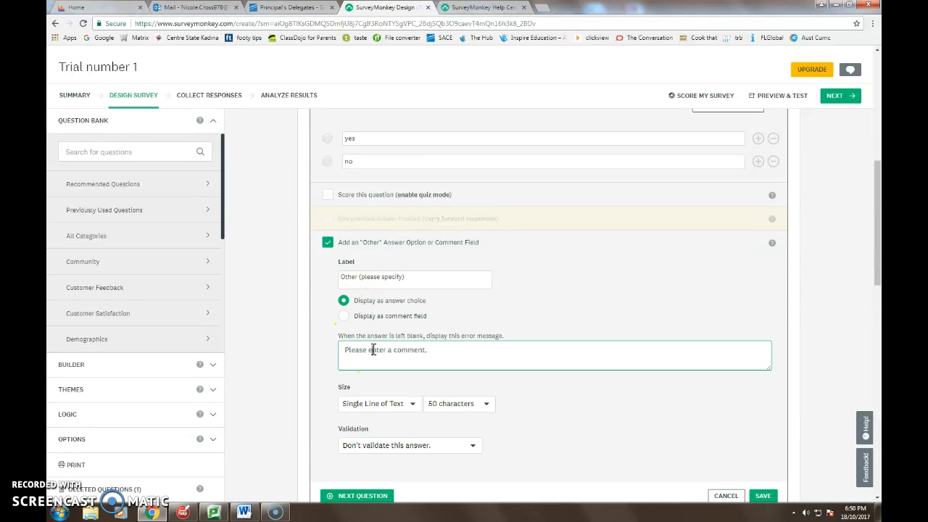
scroll(596, 342, down, 2)
click(762, 347)
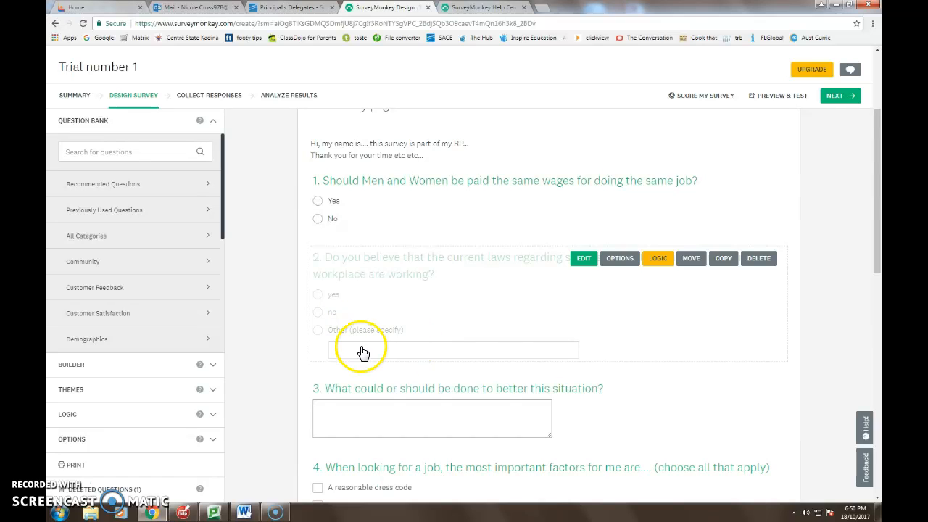
Open question 3 about bettering the situation, check its question type and wording, and save it.
drag(878, 135, 877, 198)
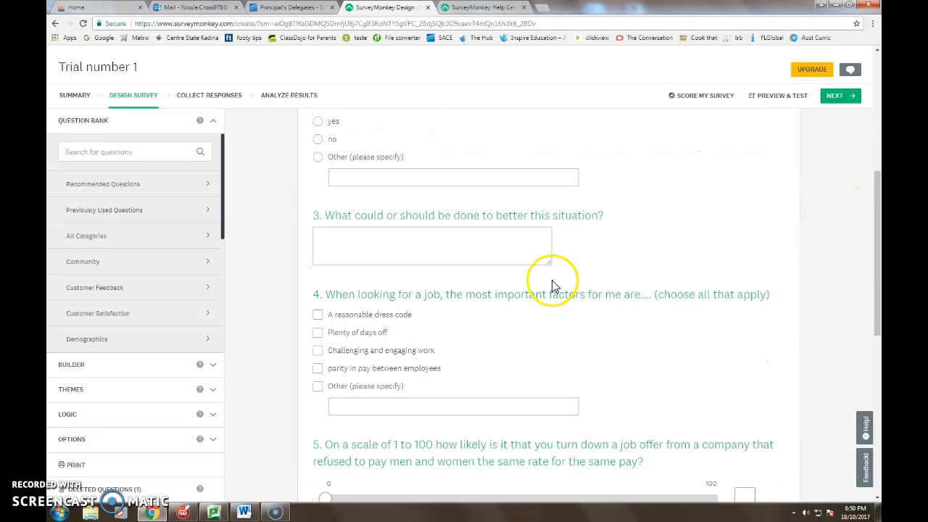
click(612, 218)
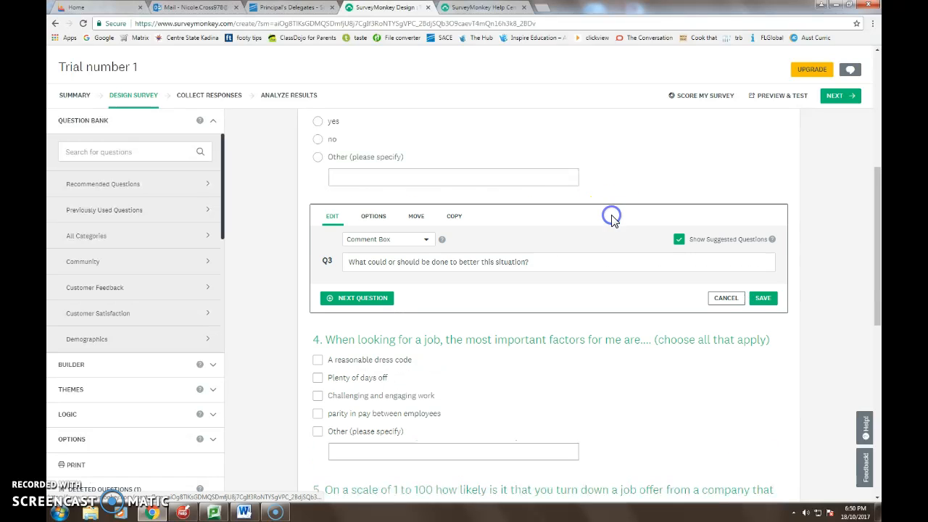
click(426, 240)
click(426, 241)
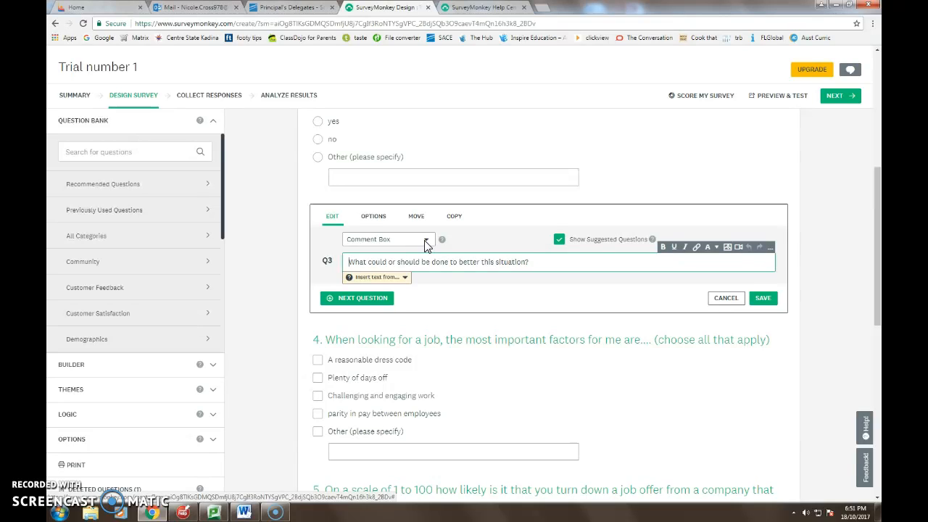
click(385, 264)
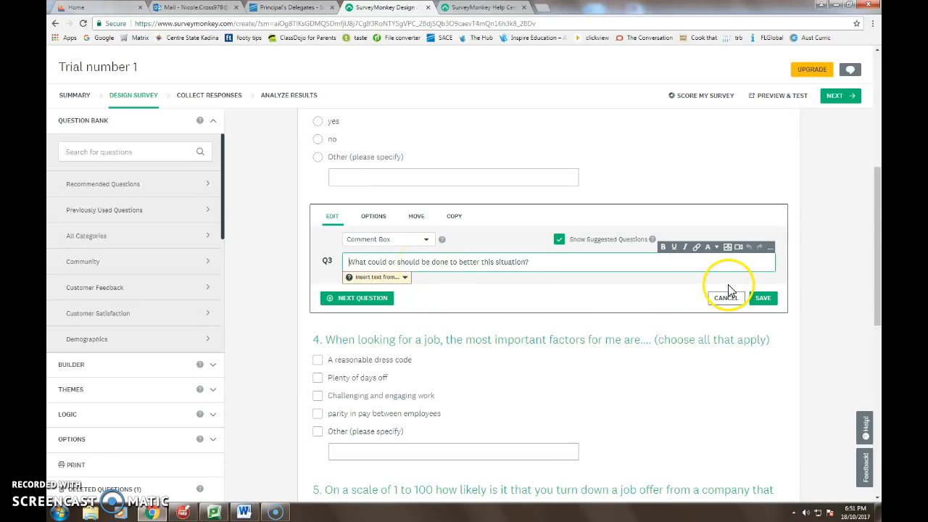
click(763, 300)
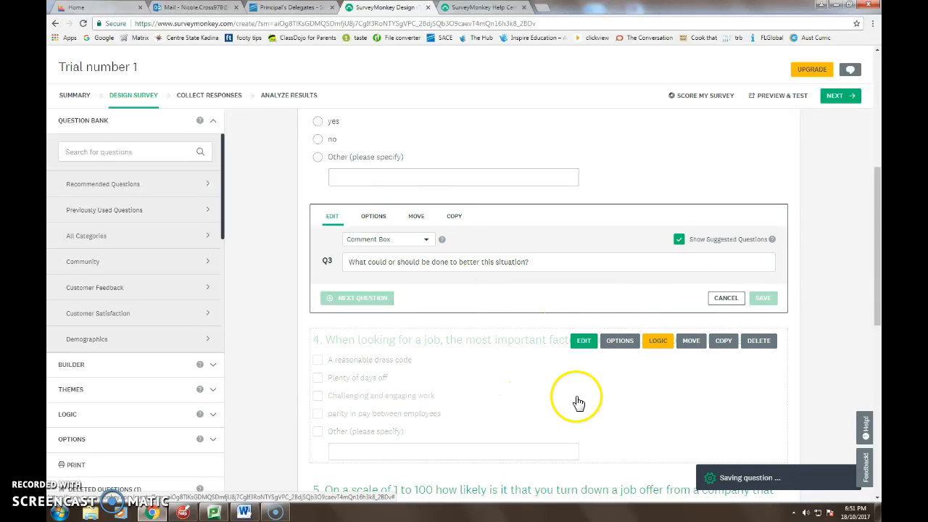
Review question 4 about job factors with the Checkboxes type selected, including its answer choices and "Other" option settings, and save it.
drag(879, 193, 879, 238)
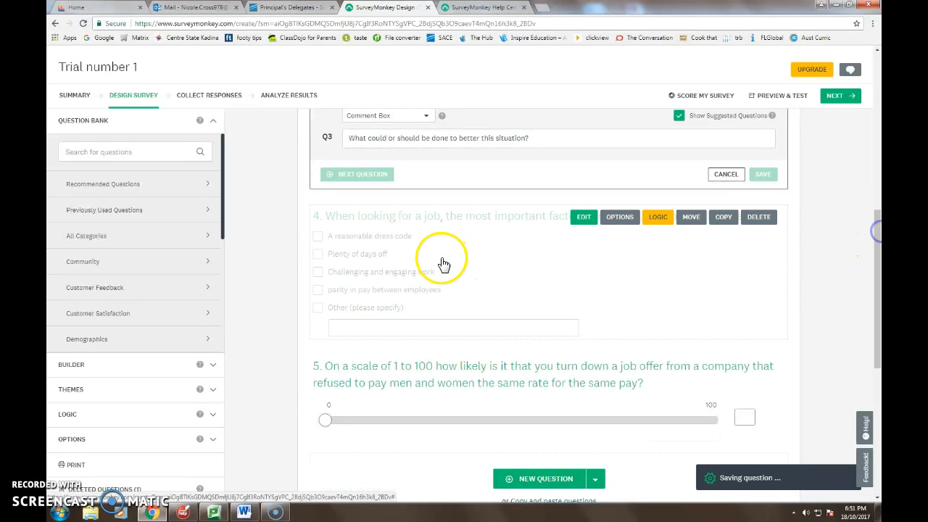
click(584, 217)
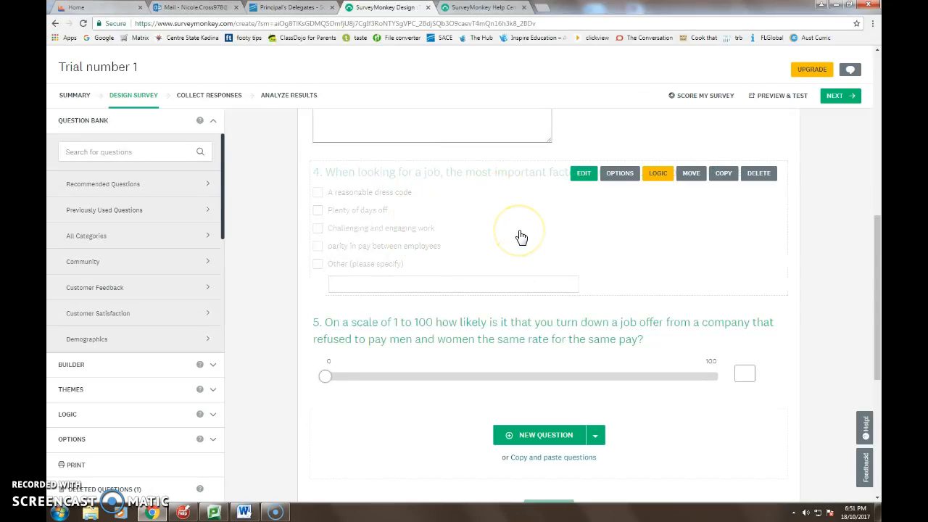
click(580, 175)
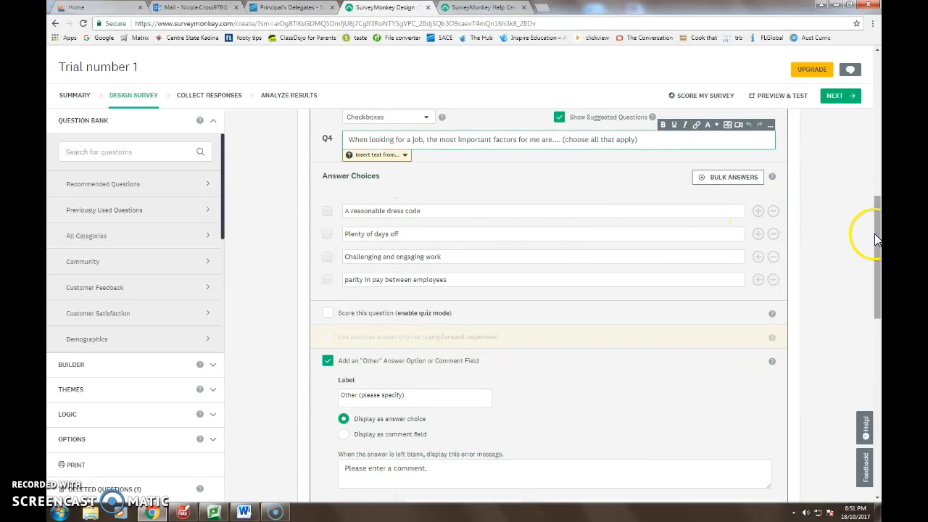
scroll(875, 225, up, 1)
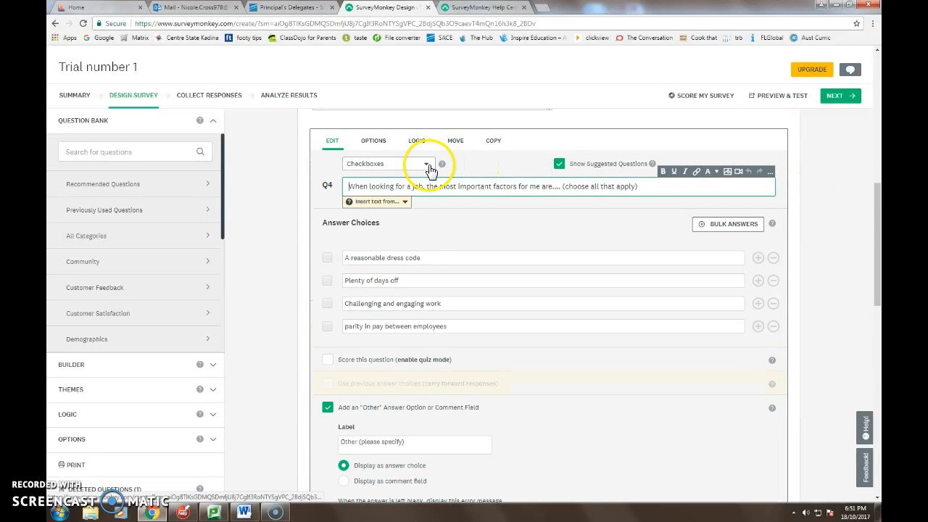
click(427, 165)
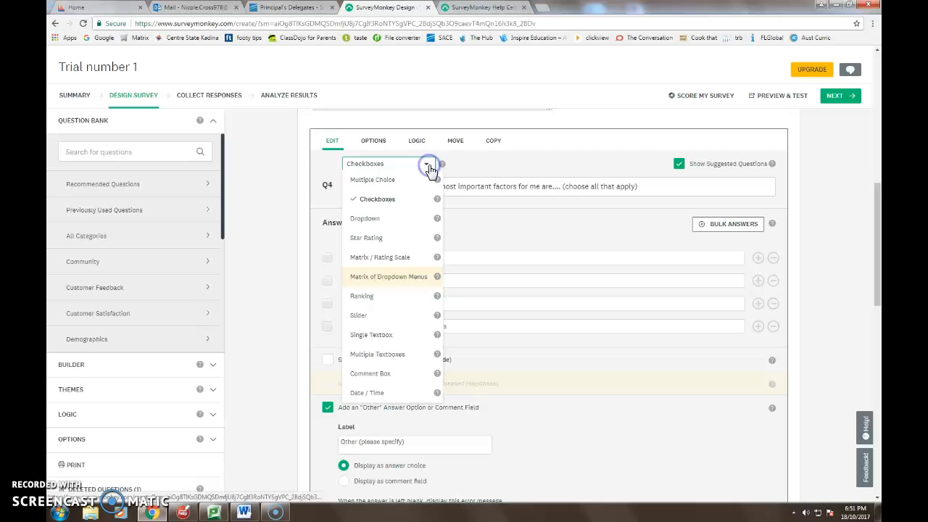
click(375, 198)
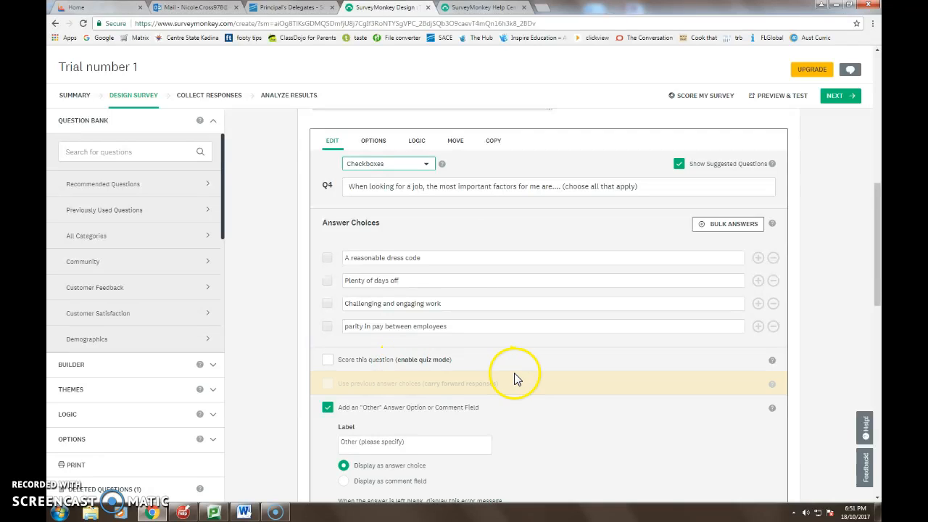
scroll(514, 373, down, 2)
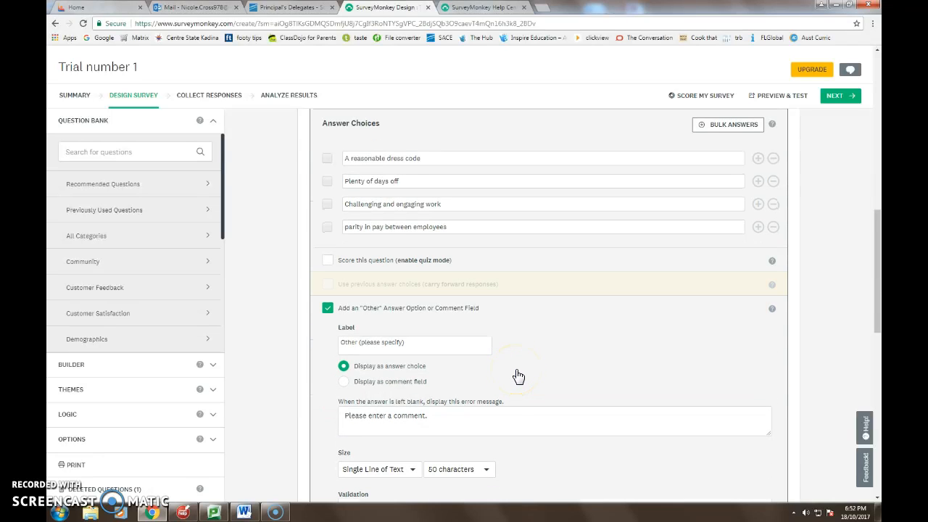
scroll(524, 368, down, 1)
scroll(529, 367, up, 2)
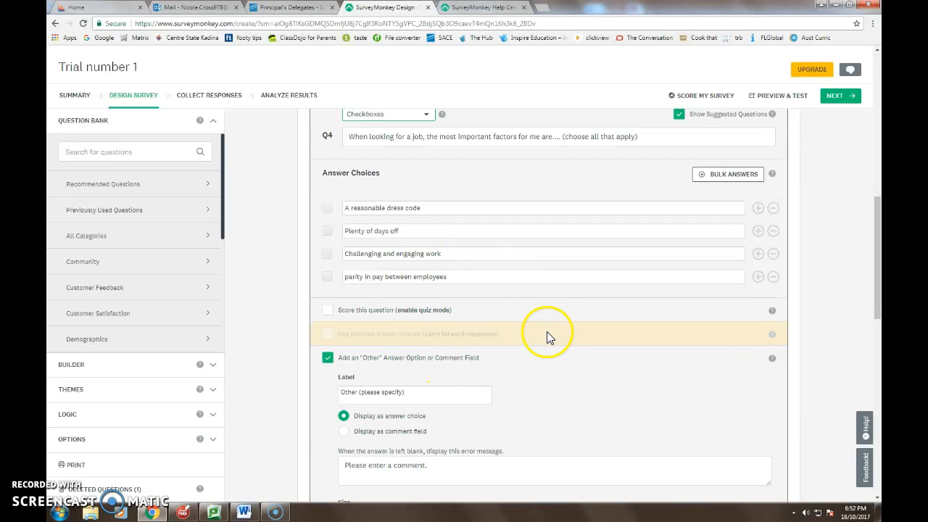
drag(872, 230, 875, 266)
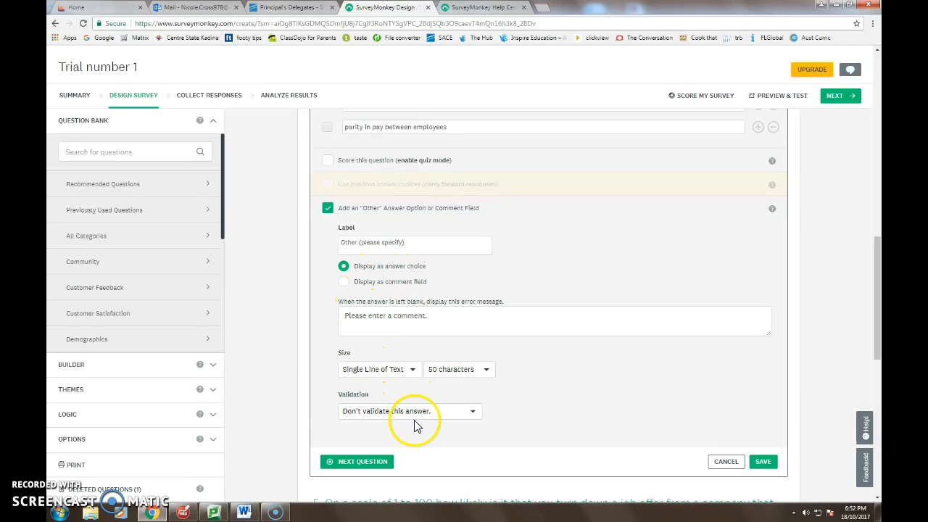
click(761, 468)
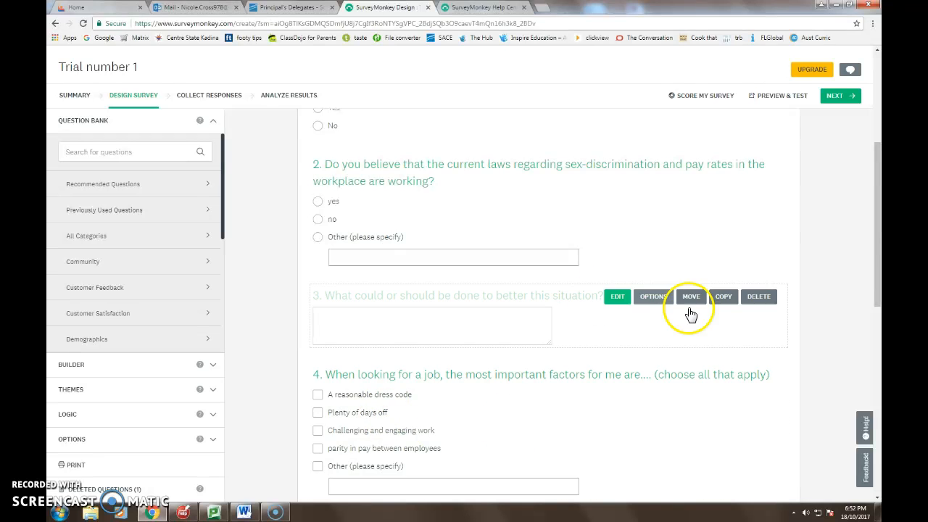
Open slider question 5 about turning down a job offer, review its scale range labels, and save it.
drag(879, 218, 879, 313)
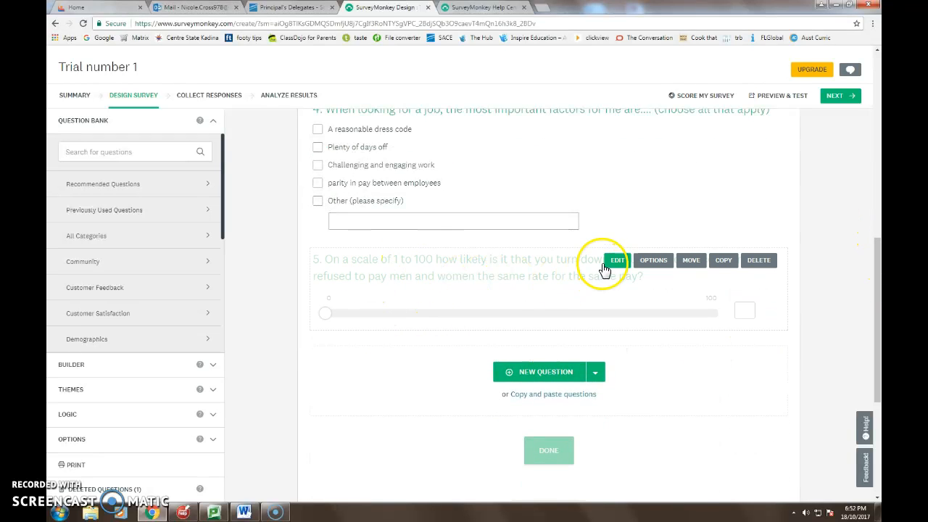
click(615, 261)
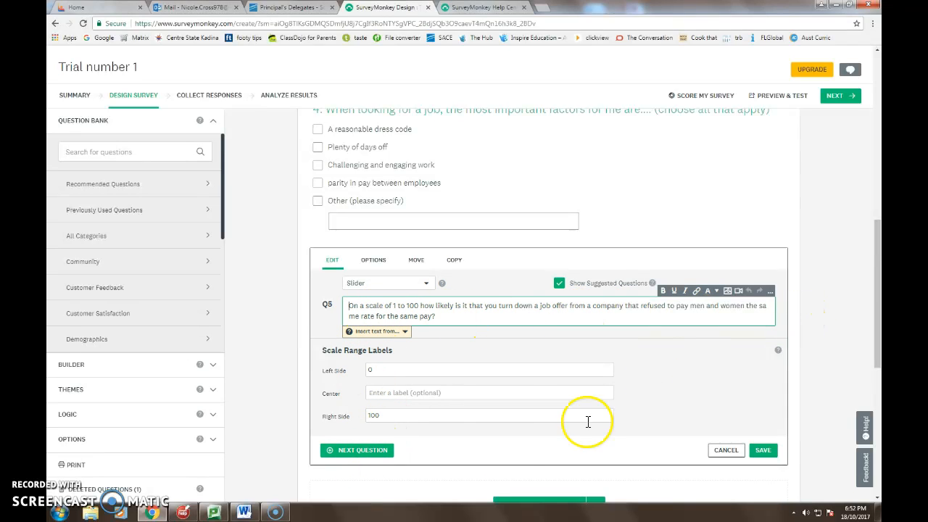
click(763, 450)
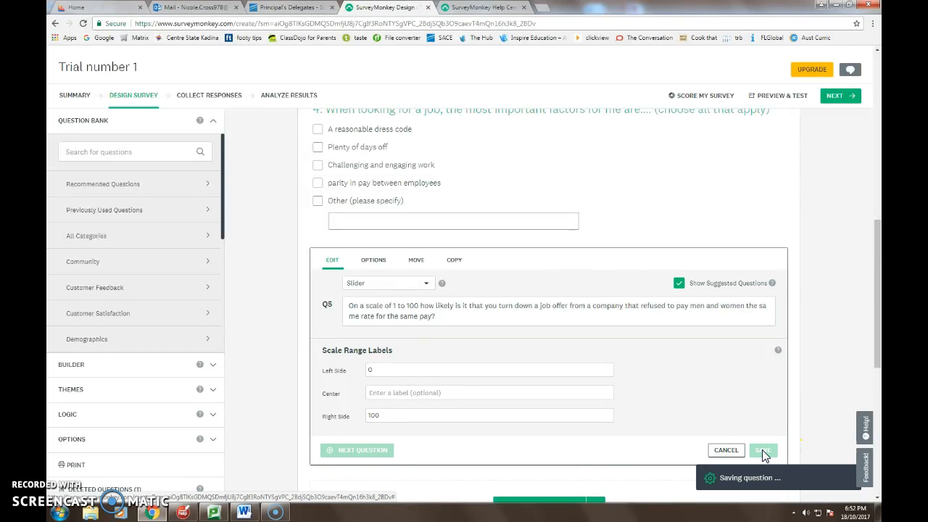
click(756, 450)
mouse_move(324, 313)
mouse_down()
mouse_move(519, 313)
mouse_move(317, 319)
mouse_up()
click(718, 399)
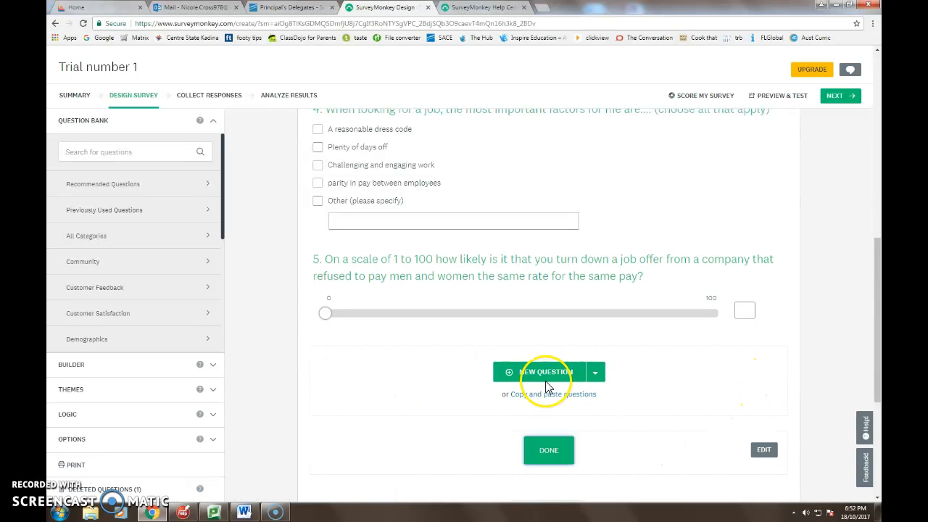
Save the survey's navigation button labels as "Done", "Prev" and "Next".
drag(877, 293, 621, 364)
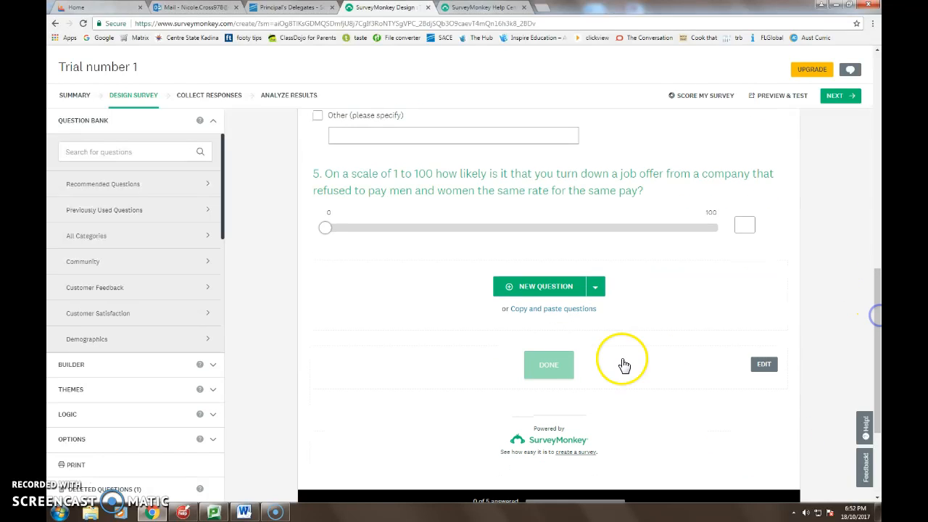
click(547, 369)
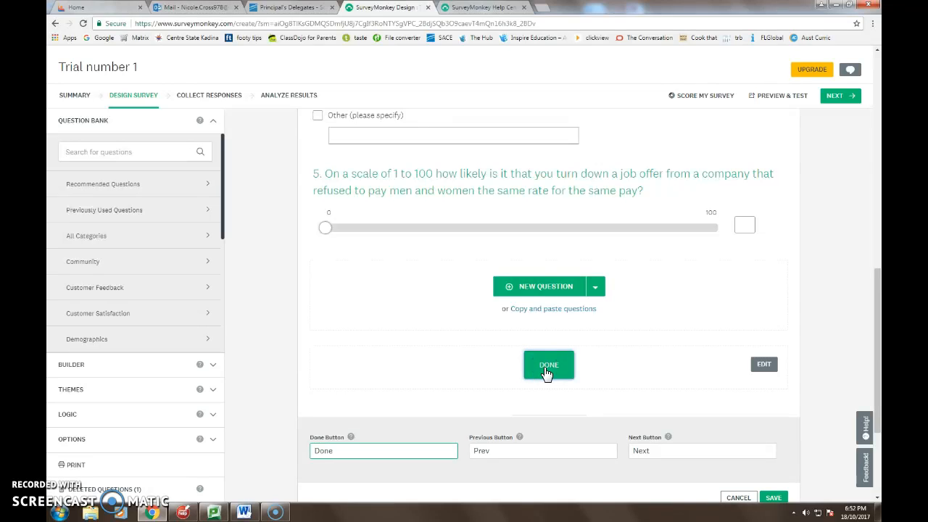
drag(877, 337, 877, 348)
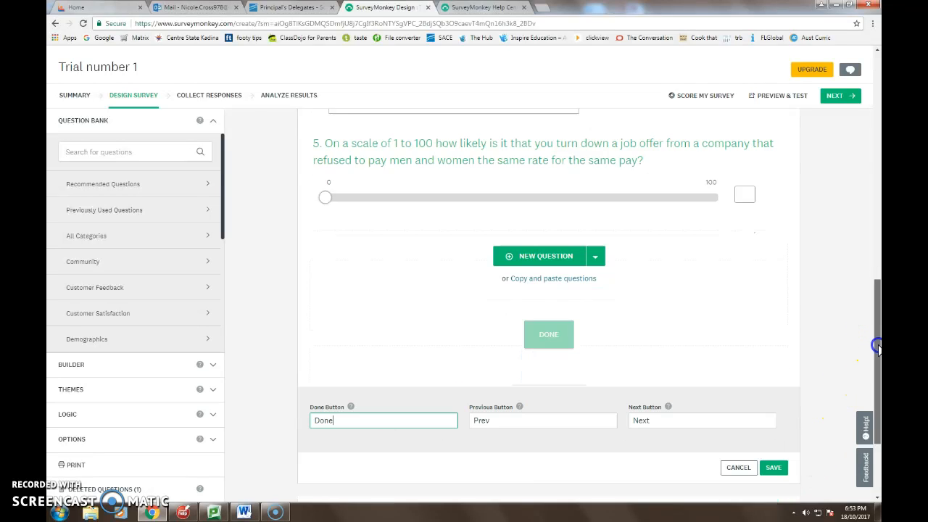
click(774, 432)
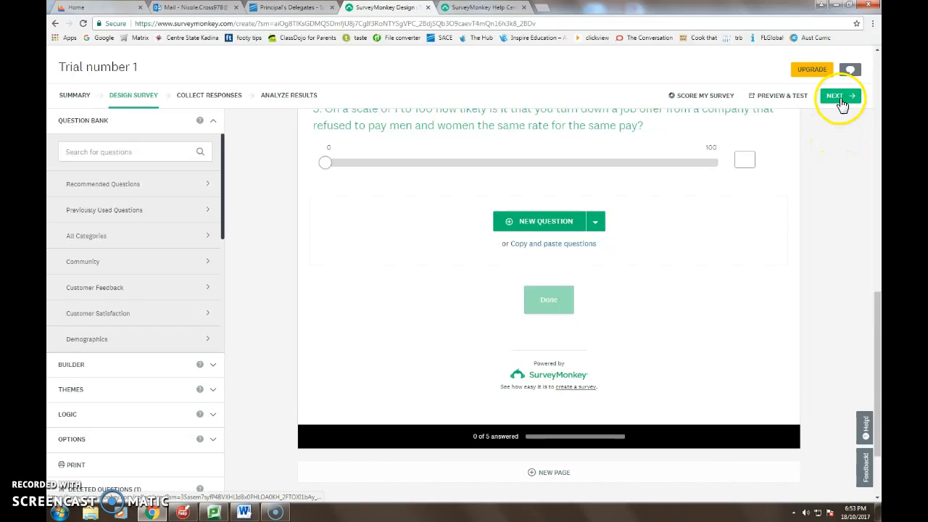
Open the survey in preview mode and continue past the preview notice and page introduction to question 1.
click(783, 100)
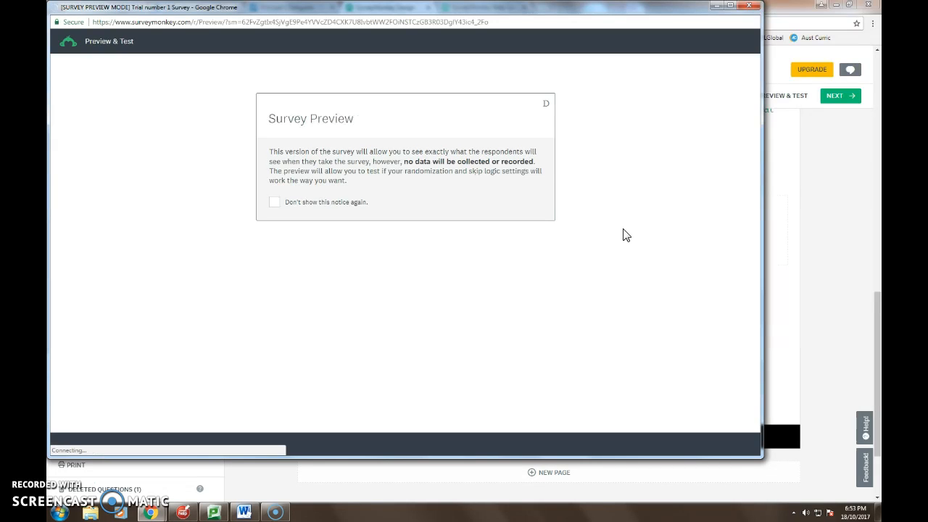
click(544, 105)
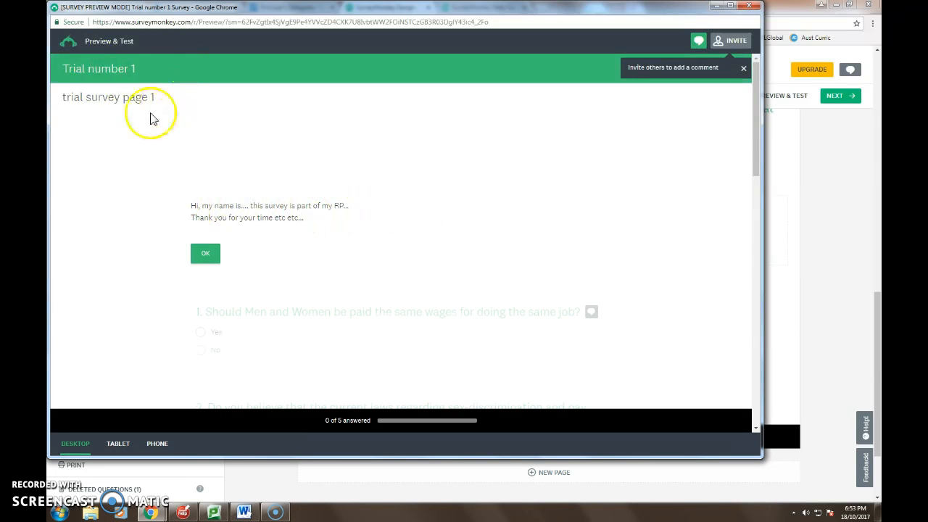
click(205, 253)
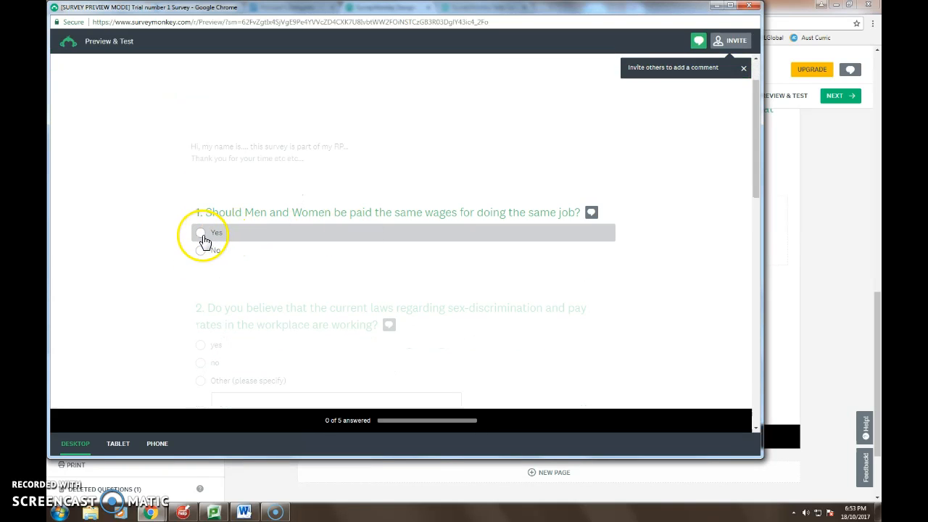
Answer question 1 with "Yes", question 2 with "yes", and question 3 with the text "sfeghtrweh", confirming the comment.
click(201, 236)
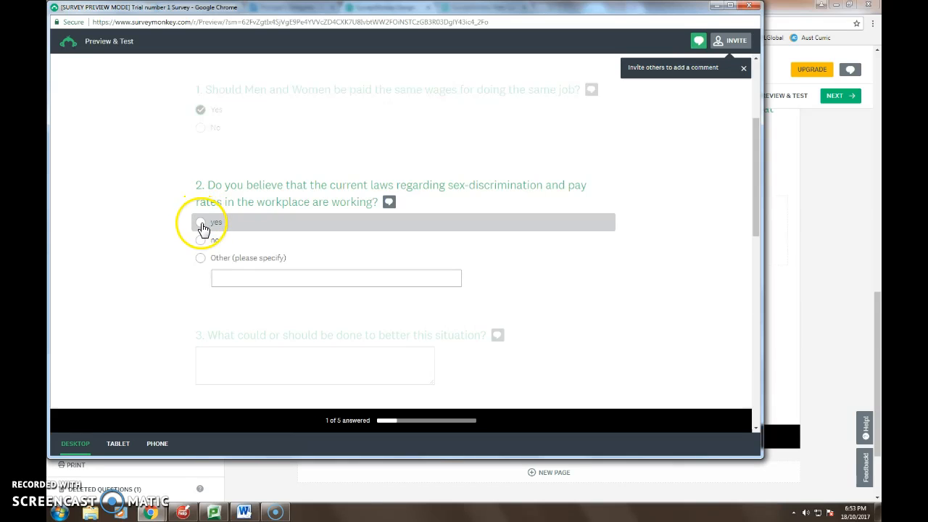
click(201, 222)
click(225, 232)
text(sfeghtrweh)
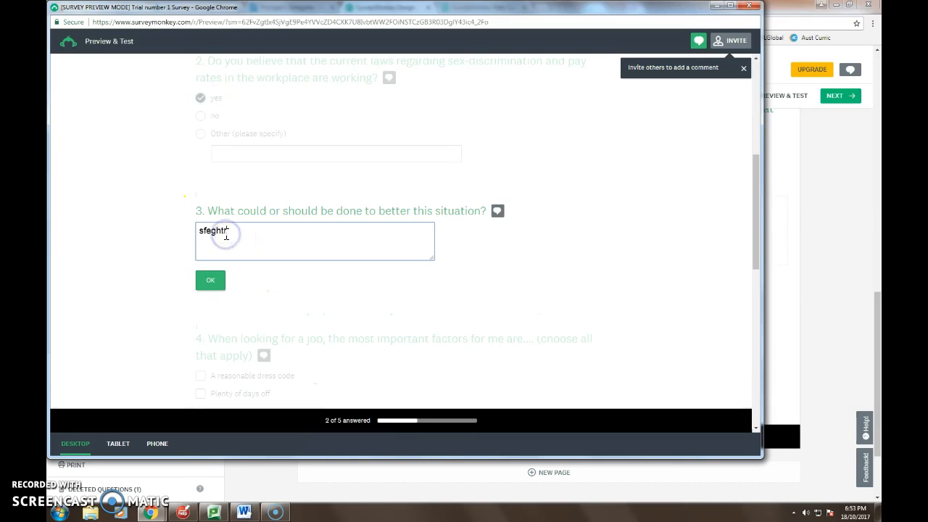
click(211, 280)
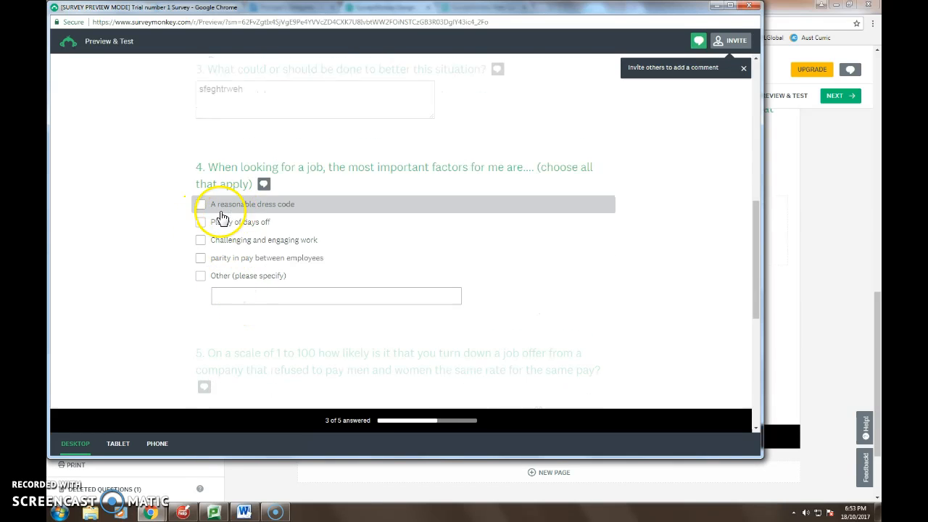
Answer question 4 with "Plenty of days off", "Challenging and engaging work" and "parity in pay between employees", and confirm the selection.
click(202, 225)
click(201, 243)
click(201, 258)
click(211, 324)
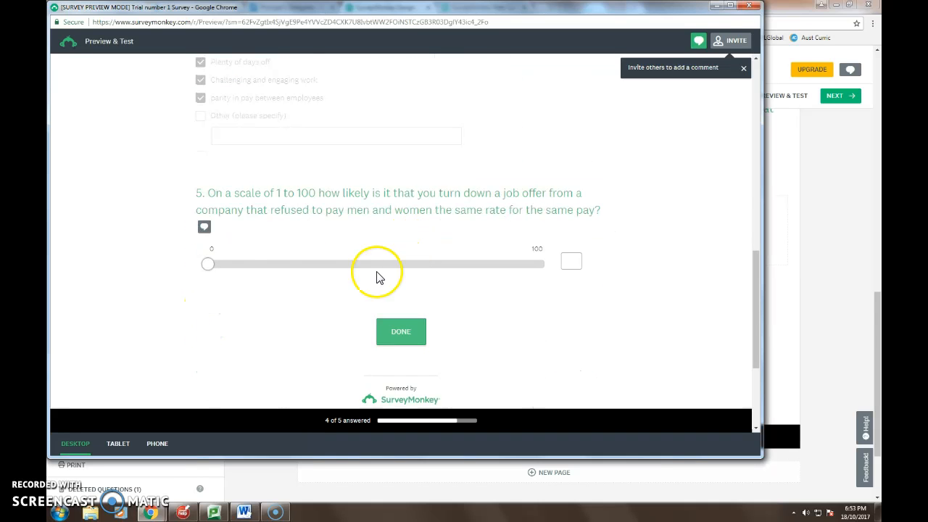
Set the question 5 slider to about the middle of the scale, finish the preview and return to the survey editor.
drag(207, 265, 389, 269)
click(395, 360)
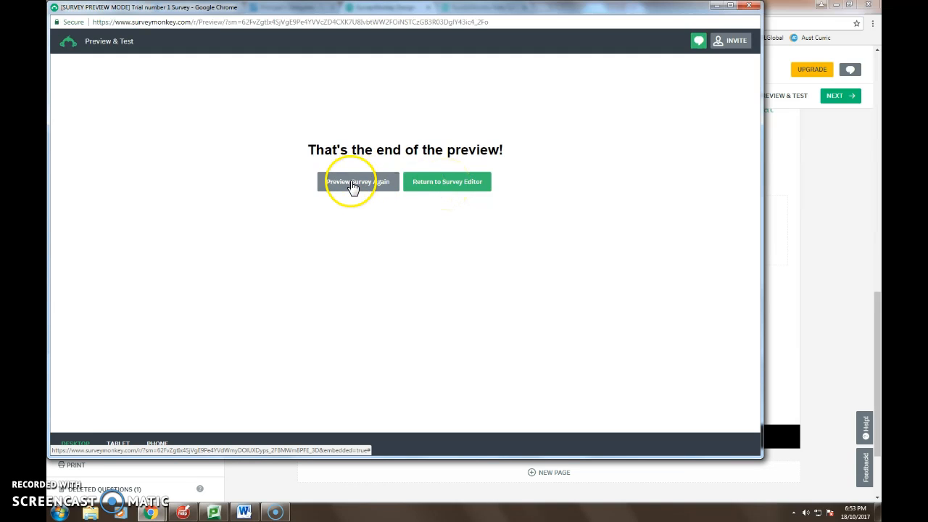
click(450, 184)
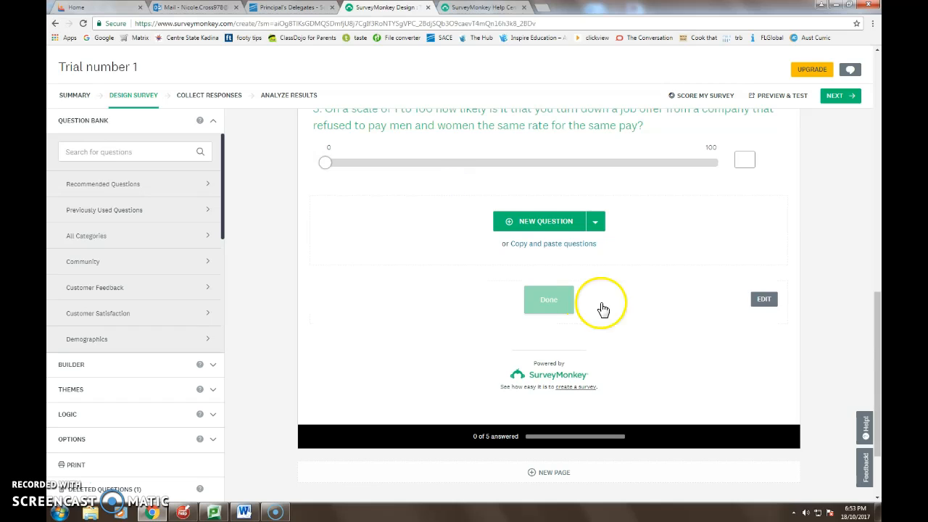
Proceed from survey design to collecting responses and choose Post on Social Media as the collection method.
drag(878, 360, 877, 116)
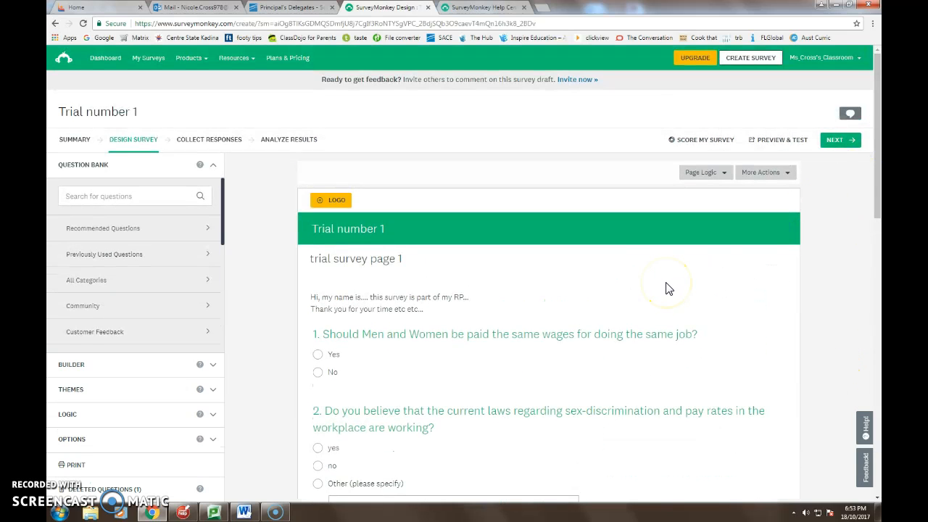
click(836, 142)
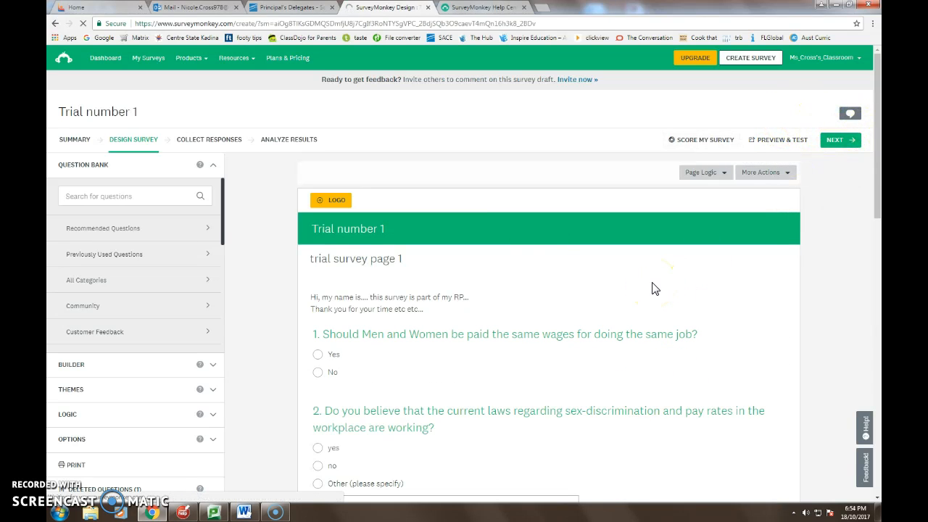
click(836, 142)
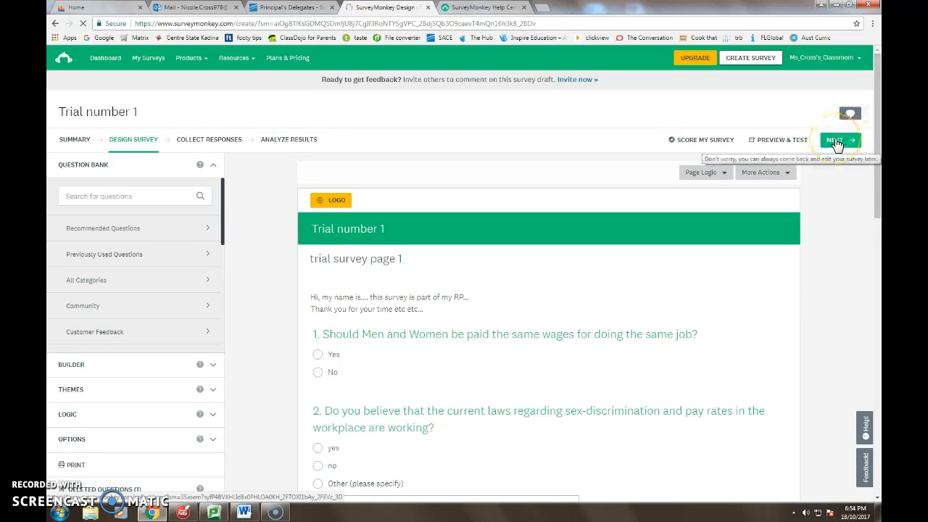
click(523, 7)
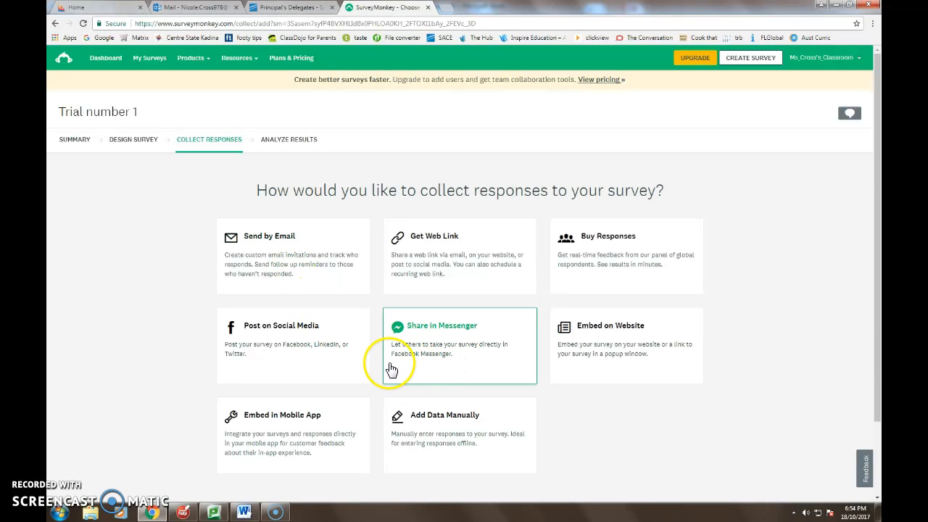
click(277, 332)
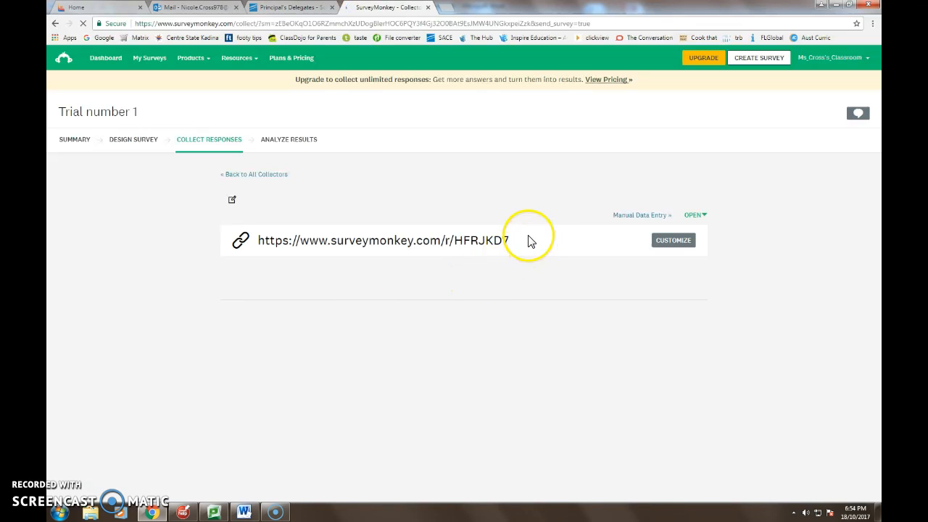
Copy the full survey web link from the social media collector page.
drag(518, 247, 278, 245)
right_click(321, 238)
click(352, 245)
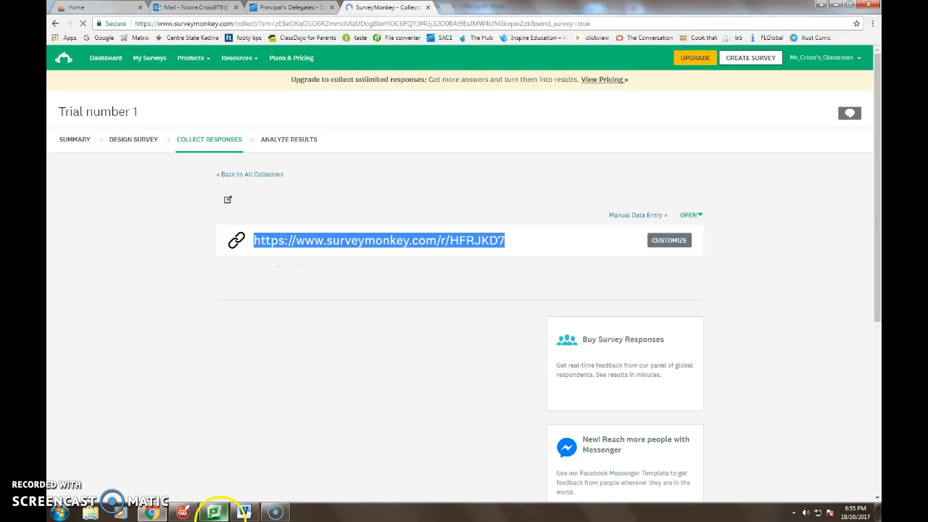
Open "Yr 11 Research Practices Survey trials 2017" from the 2017 Practices folder of Research Project on the public (P:) drive.
mouse_move(245, 512)
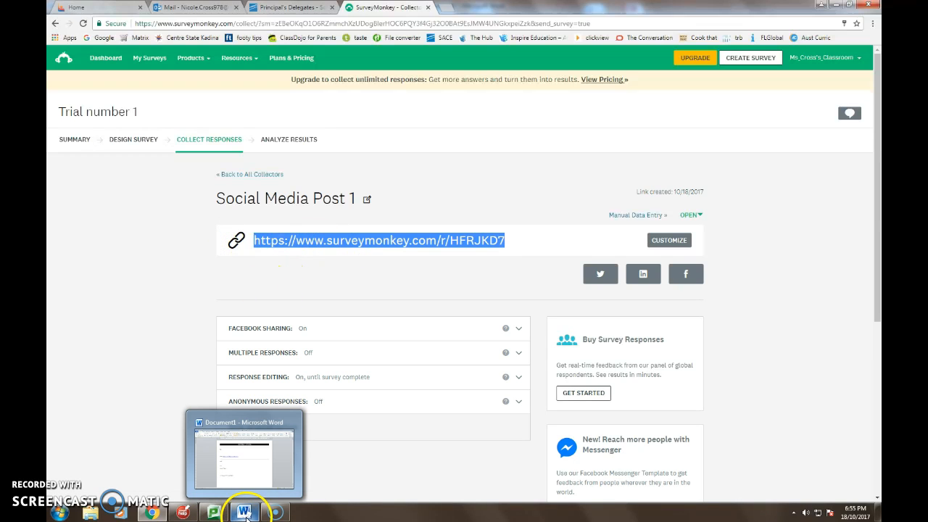
click(90, 512)
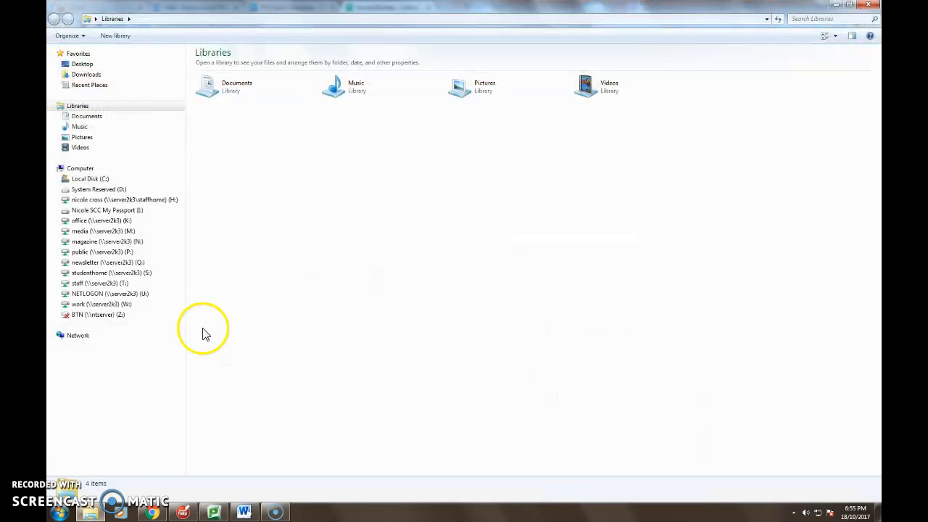
click(94, 253)
double_click(228, 179)
double_click(242, 96)
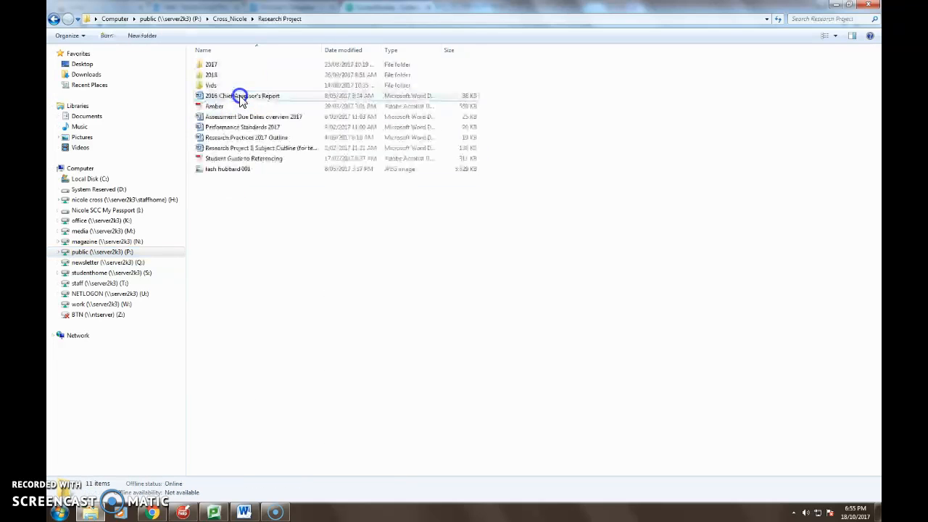
double_click(221, 65)
double_click(227, 106)
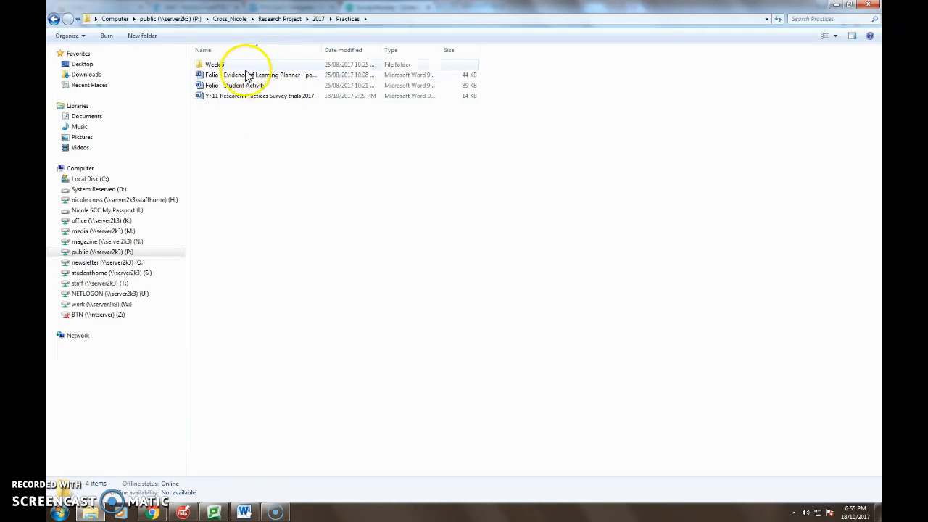
double_click(260, 97)
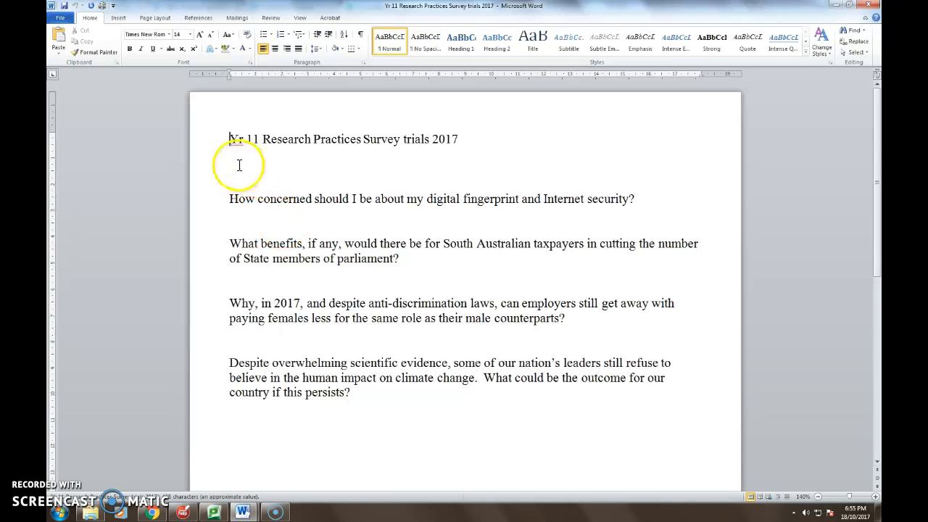
Paste the copied survey link below the last question in the Word document and add a new line after it.
click(244, 428)
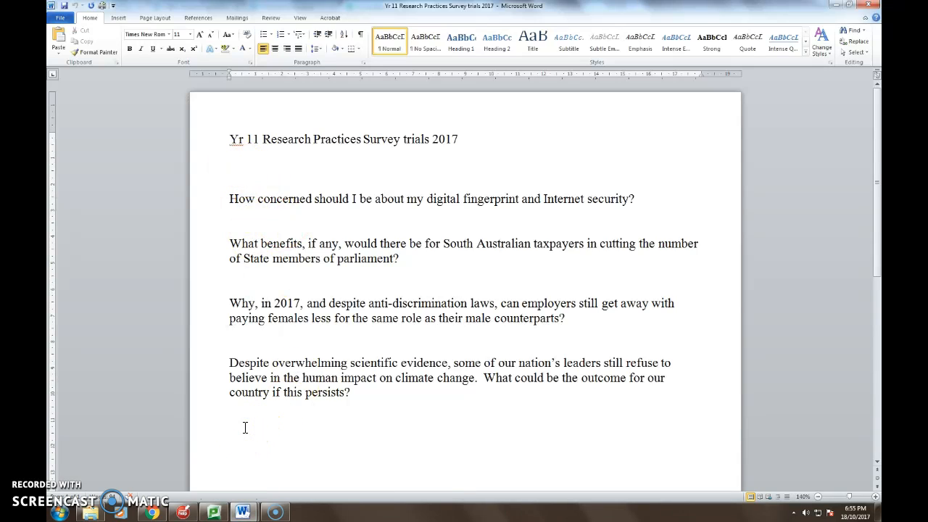
key(ctrl+v)
key(Return)
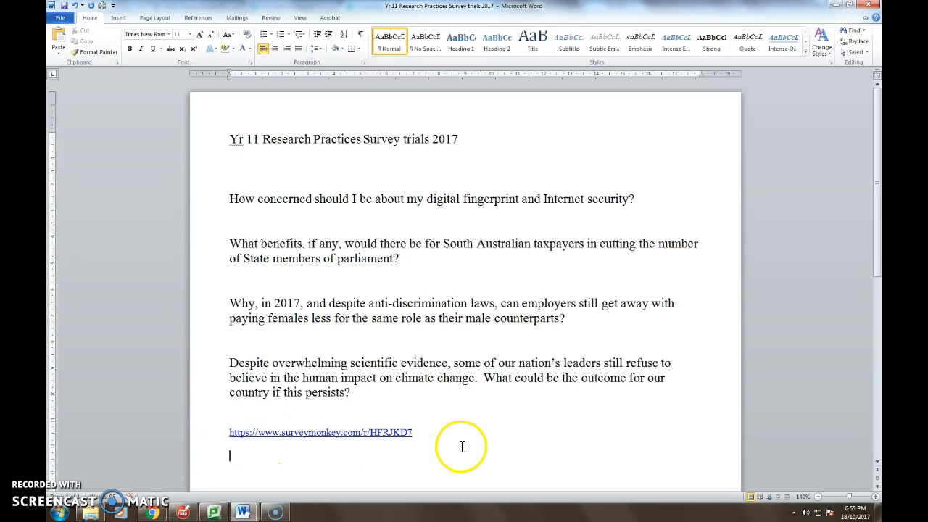
Close the Word document without saving its changes, then close the folder window to return to the collector page.
click(871, 9)
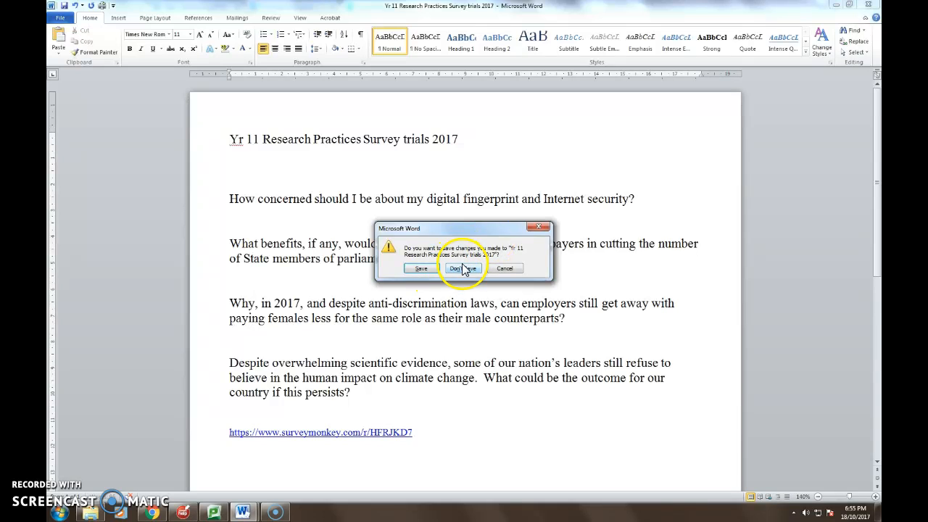
click(464, 268)
click(875, 7)
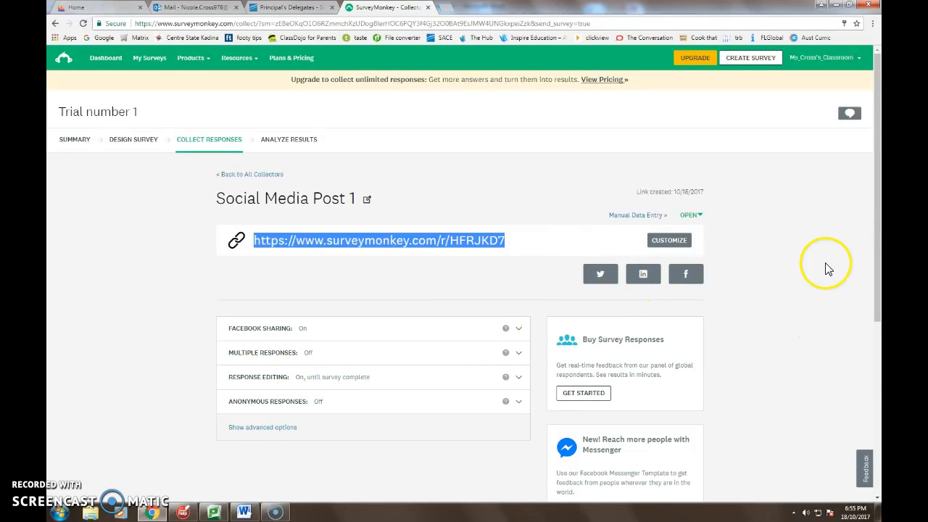
mouse_move(874, 156)
mouse_down()
mouse_move(875, 245)
mouse_move(875, 145)
mouse_up()
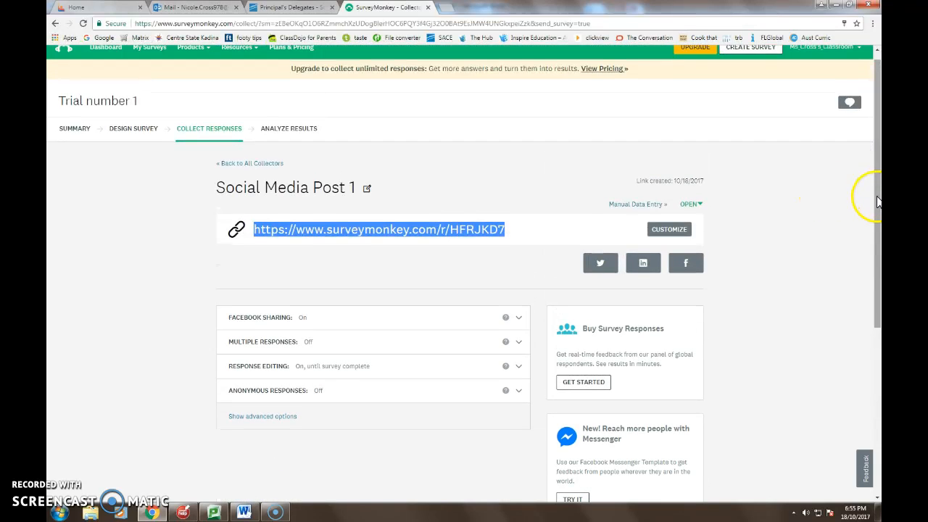
drag(877, 201, 874, 193)
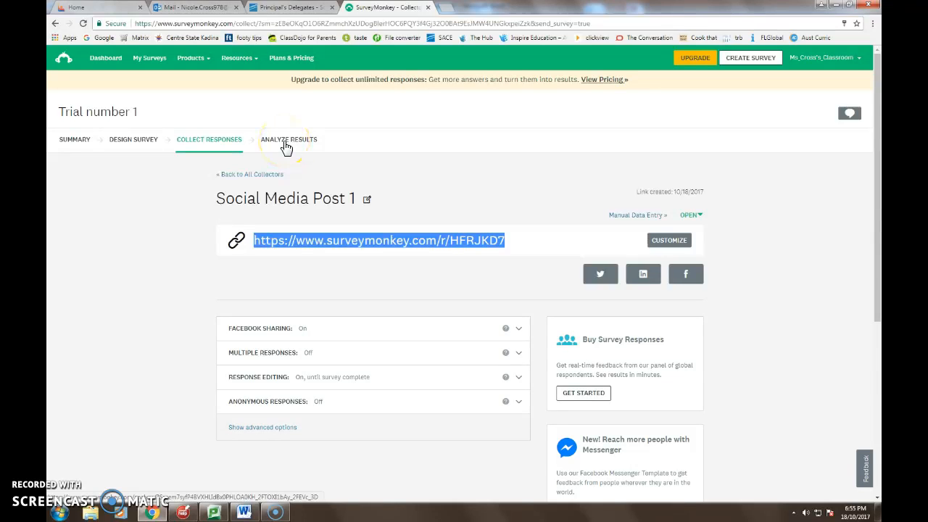
Switch to the SACE memo in Word, cancel closing it, and minimize its window.
click(245, 511)
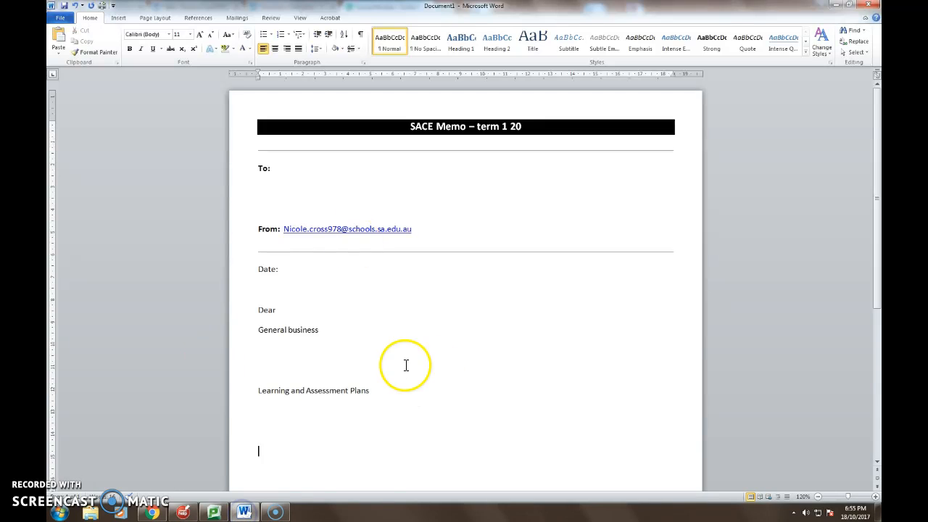
click(864, 7)
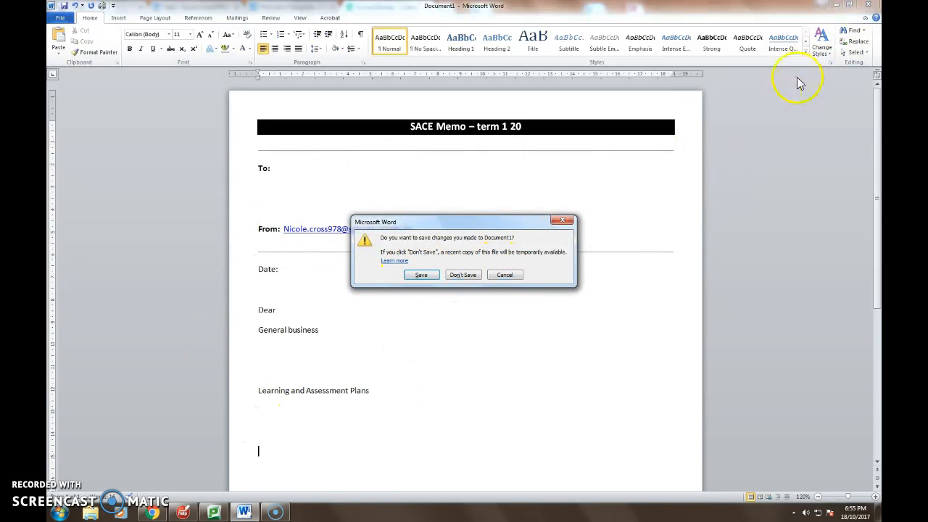
click(501, 274)
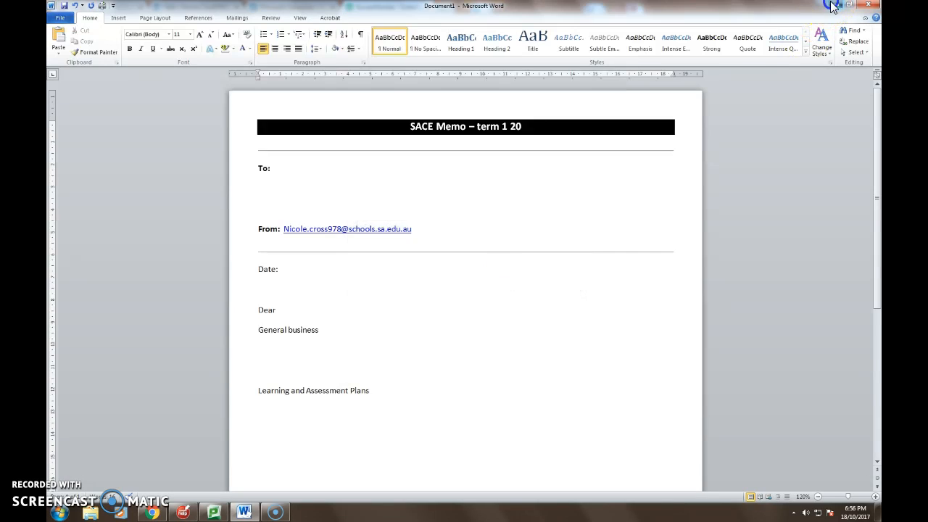
click(835, 5)
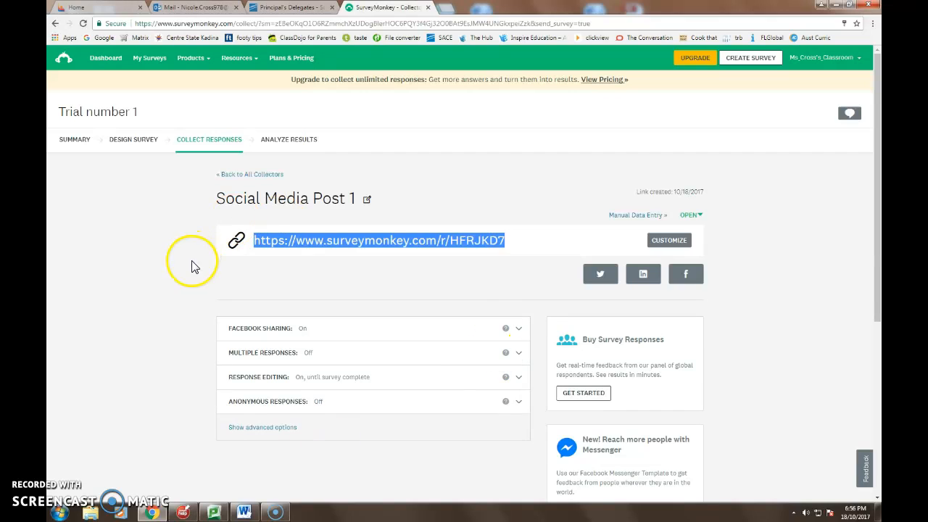
click(371, 284)
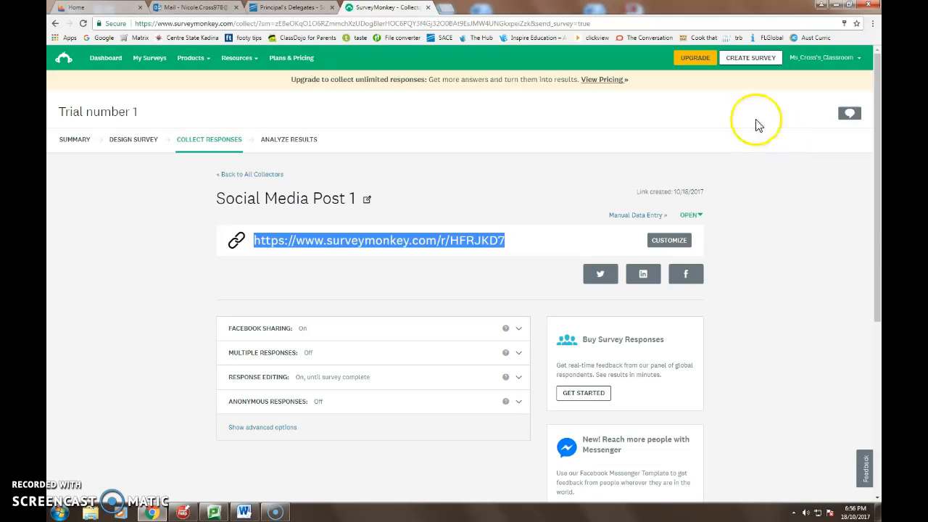
drag(877, 173, 878, 118)
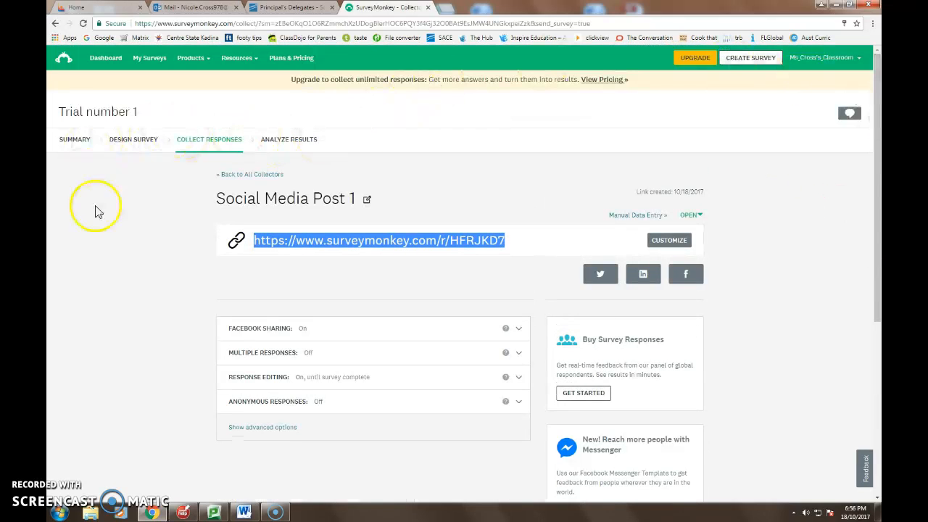